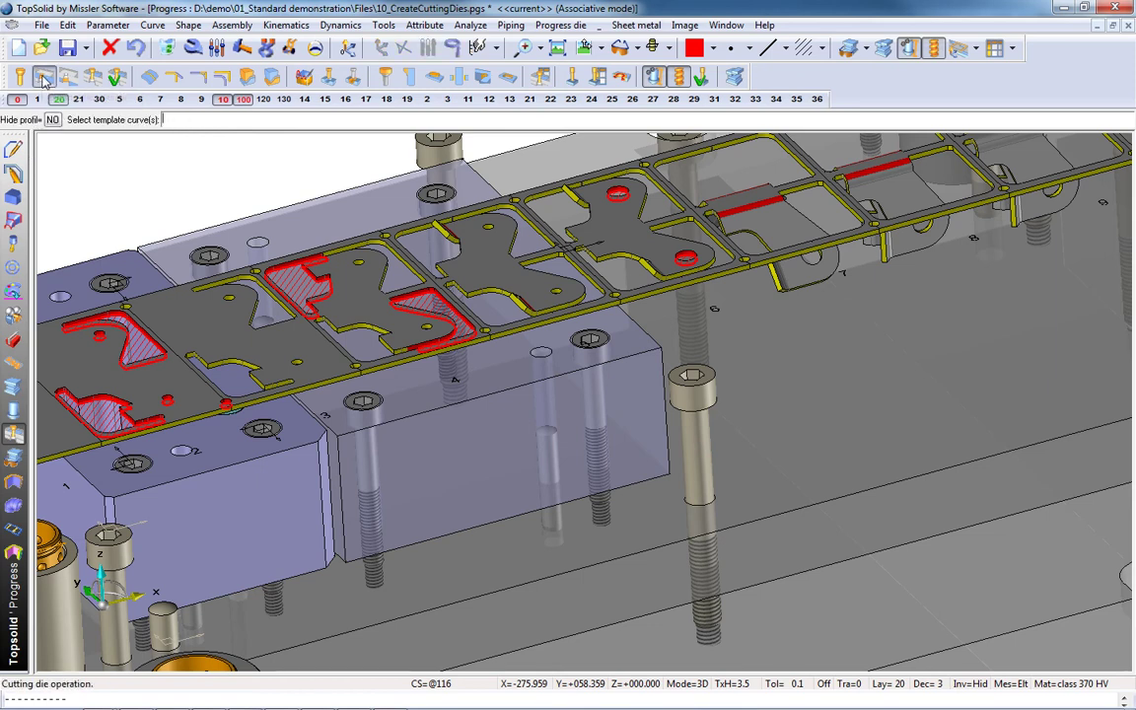
- Cut a two-part die into the die block: 0.1mm clearance, 10mm height, 0mm shift, 2° draft
{"action": "left_click", "coordinate": [438, 335]}
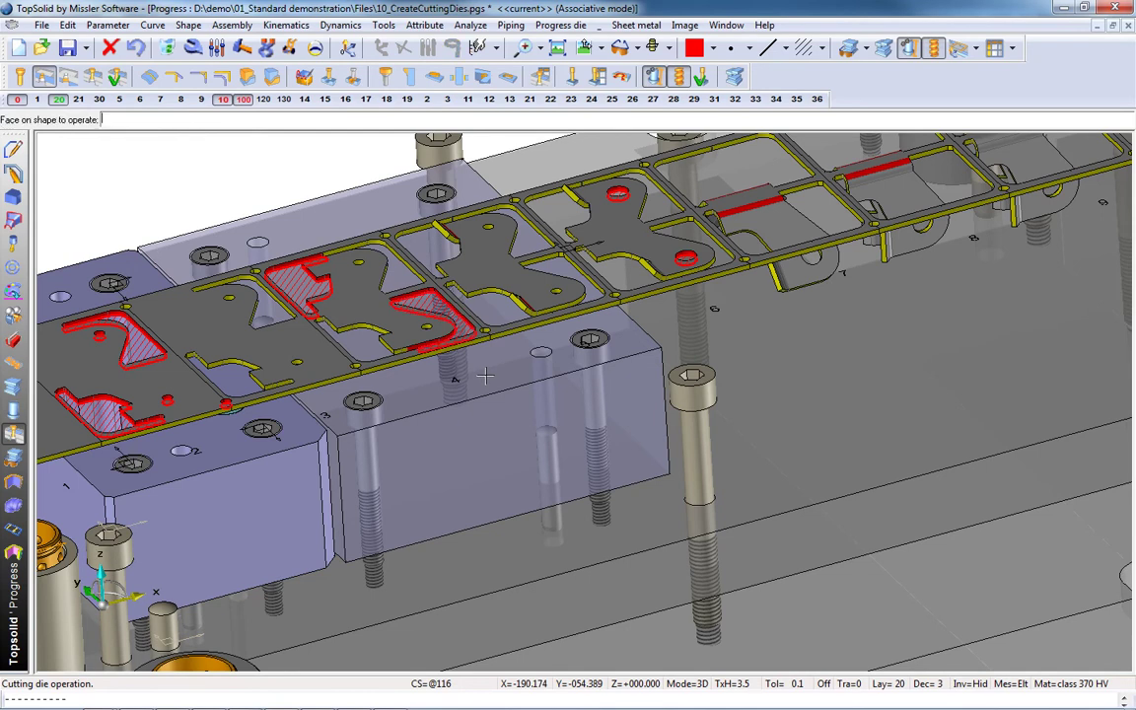
{"action": "left_click", "coordinate": [484, 375]}
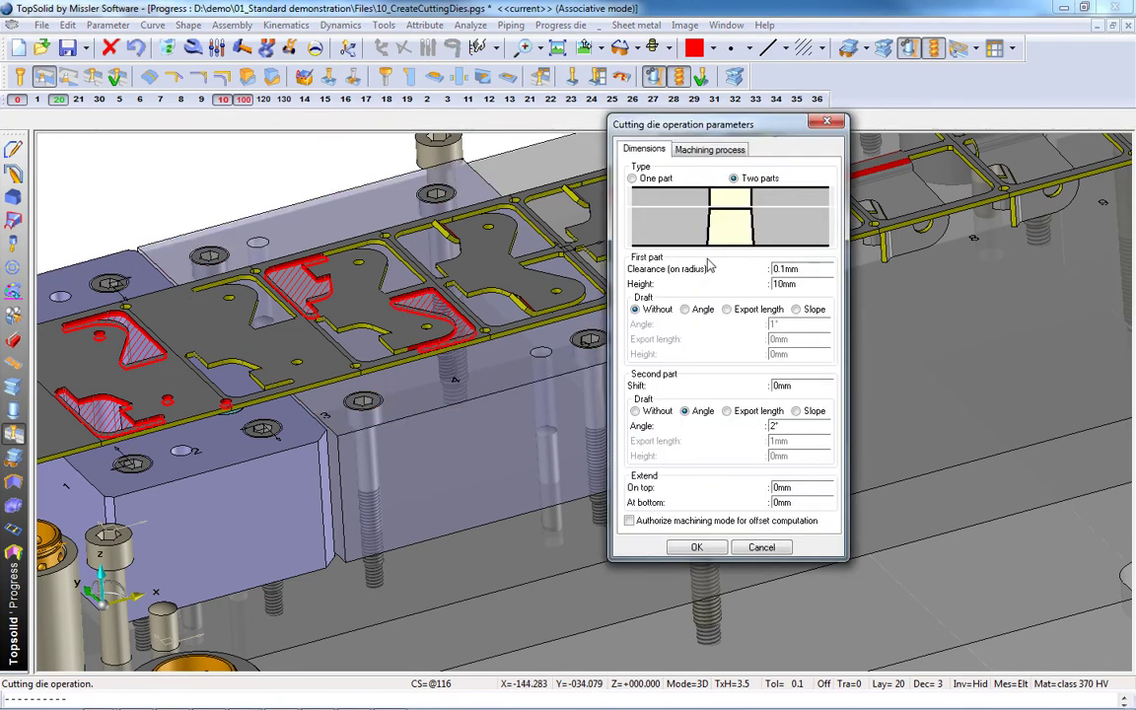
{"action": "left_click", "coordinate": [633, 178]}
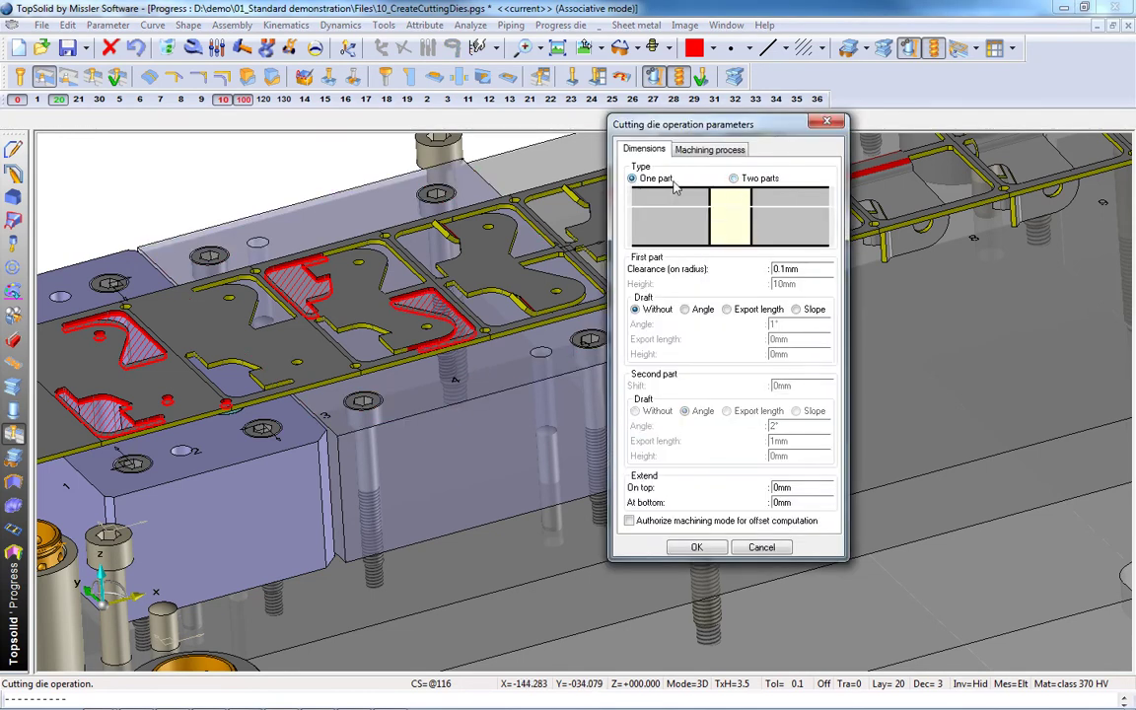
{"action": "left_click", "coordinate": [733, 179]}
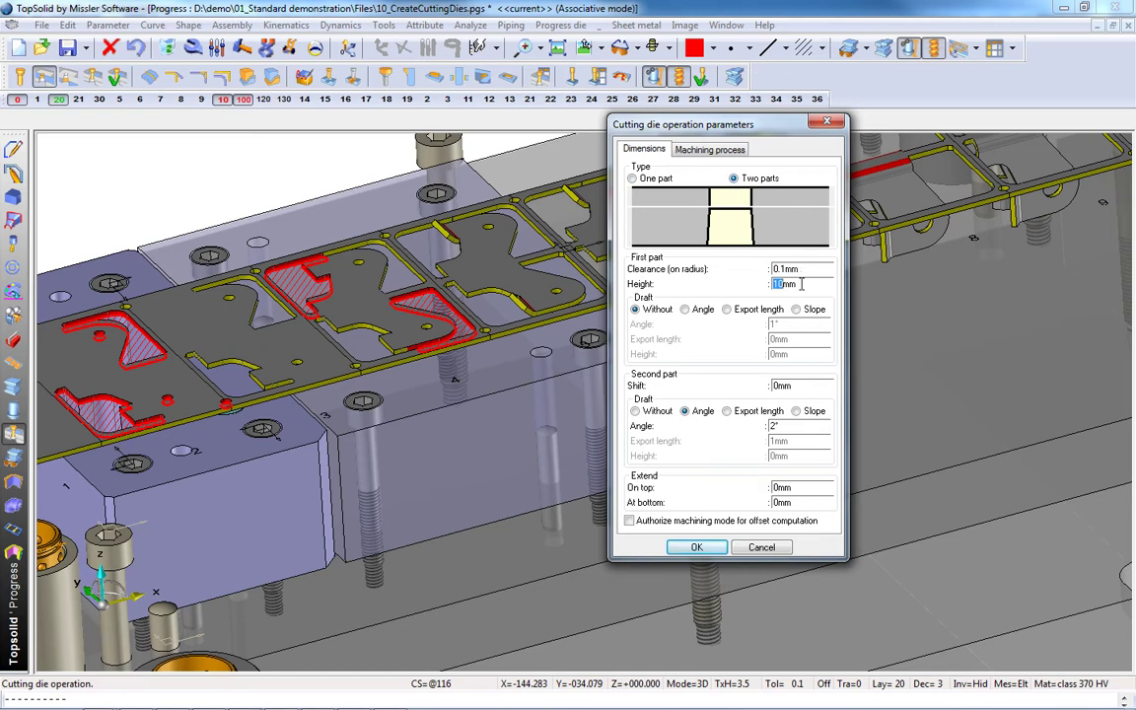
{"action": "left_click", "coordinate": [801, 384]}
{"action": "key", "text": "Tab"}
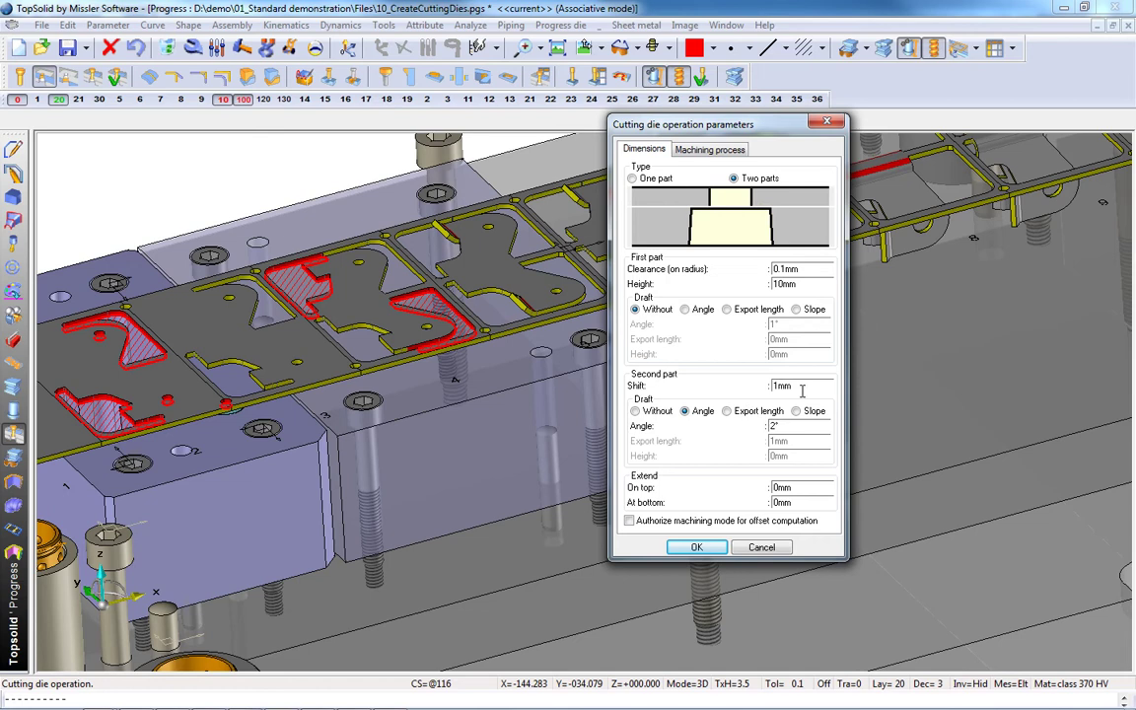
{"action": "key", "text": "Tab"}
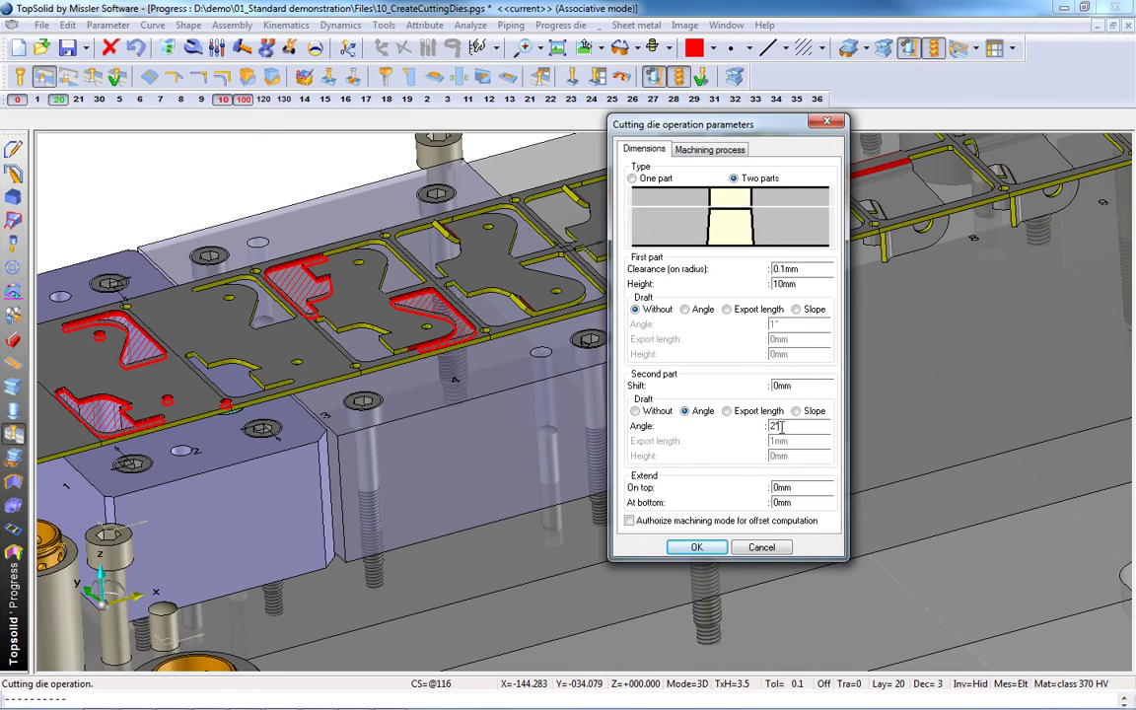
{"action": "left_click", "coordinate": [696, 546]}
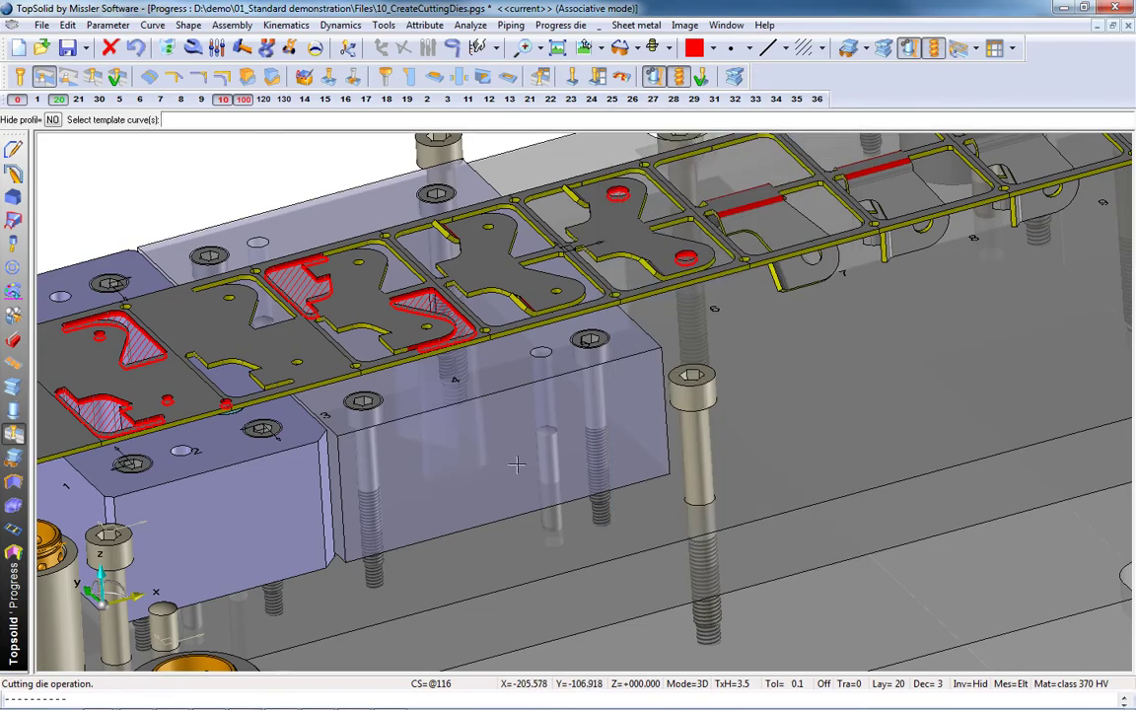
{"action": "mouse_move", "coordinate": [517, 463]}
{"action": "middle_mouse_down"}
{"action": "mouse_move", "coordinate": [525, 410]}
{"action": "mouse_move", "coordinate": [454, 404]}
{"action": "mouse_move", "coordinate": [399, 432]}
{"action": "mouse_move", "coordinate": [514, 446]}
{"action": "mouse_move", "coordinate": [481, 408]}
{"action": "middle_mouse_up"}
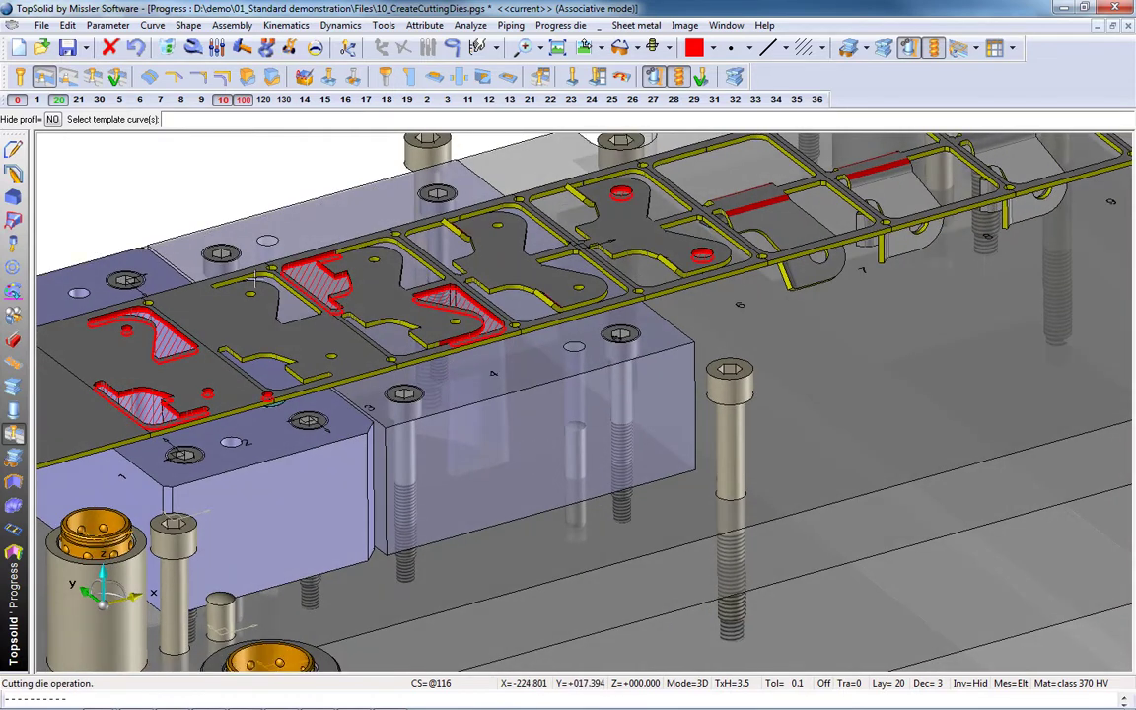
- Die-clear the plate with a pocket on a manual 22 × 34mm rectangle with 2mm fillets
{"action": "left_click", "coordinate": [69, 78]}
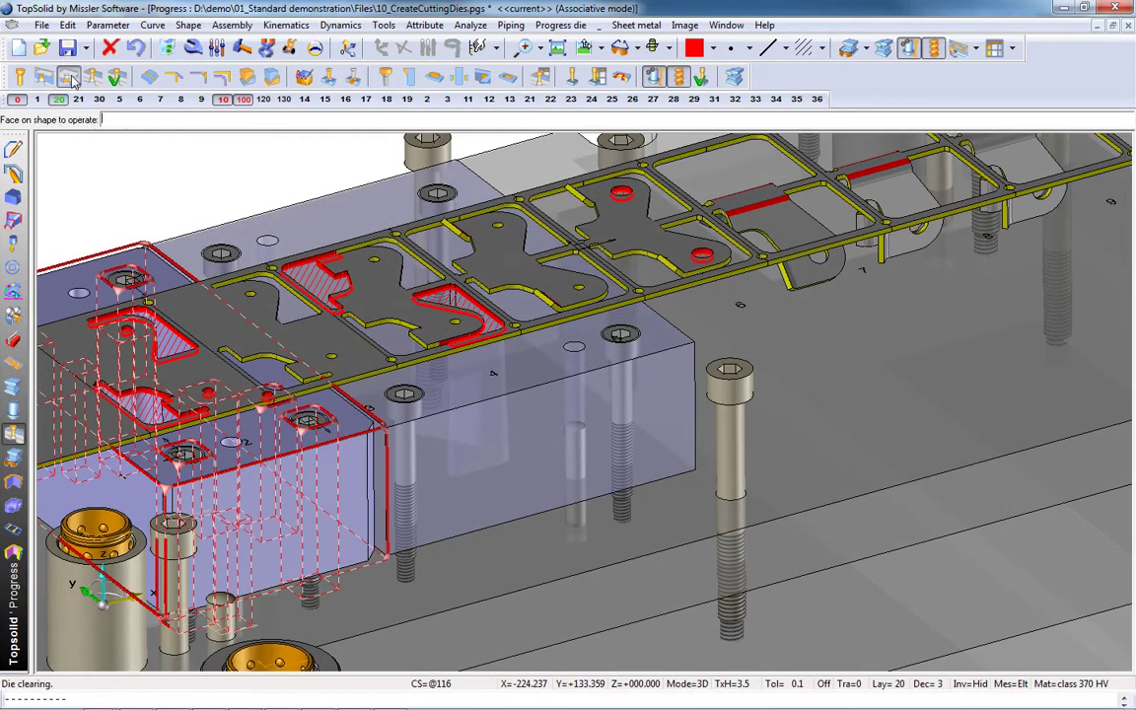
{"action": "left_click", "coordinate": [576, 545]}
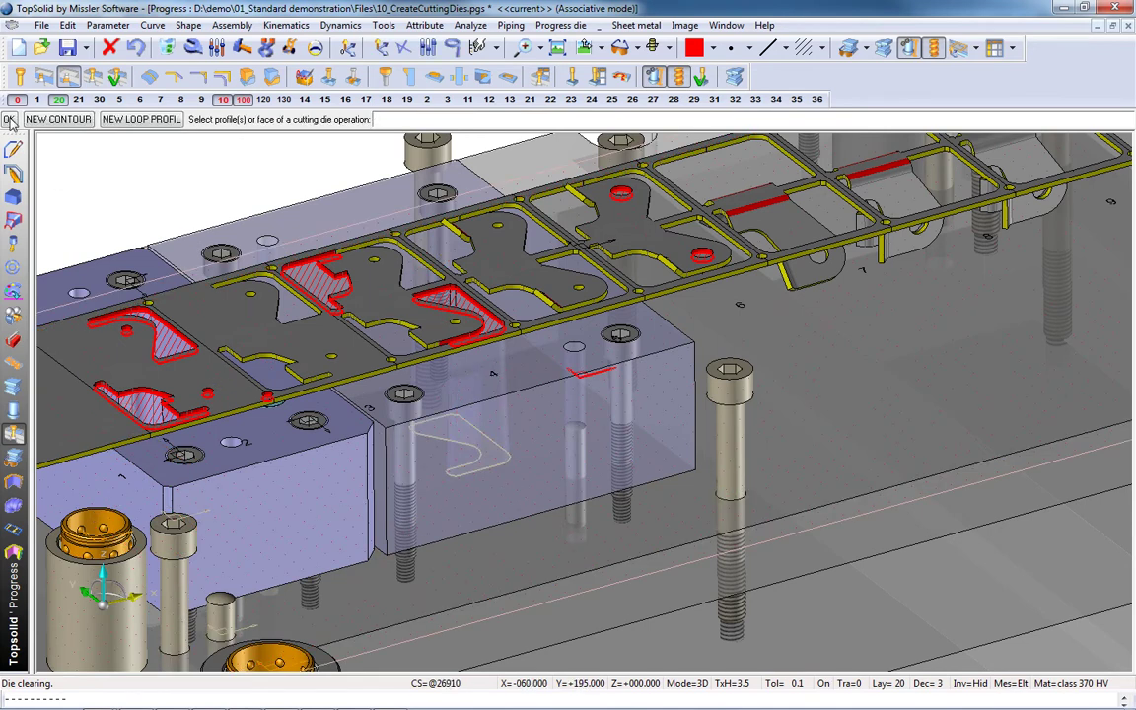
{"action": "left_click", "coordinate": [9, 120]}
{"action": "left_click", "coordinate": [56, 119]}
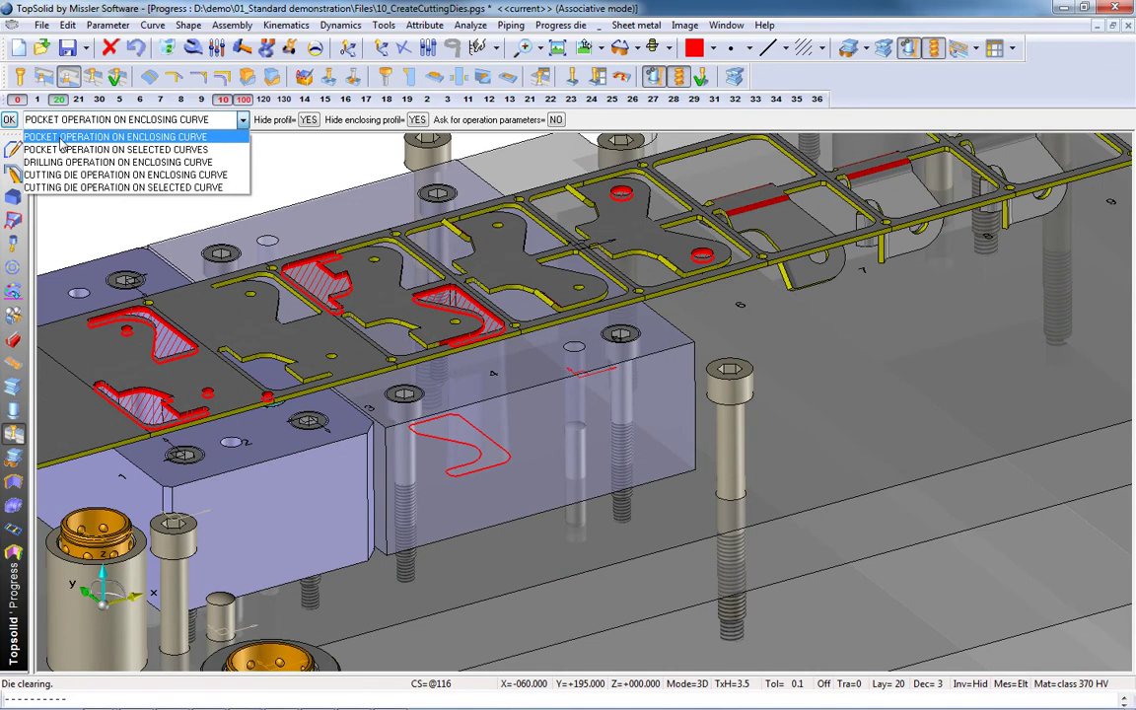
{"action": "left_click", "coordinate": [61, 137]}
{"action": "left_click", "coordinate": [8, 119]}
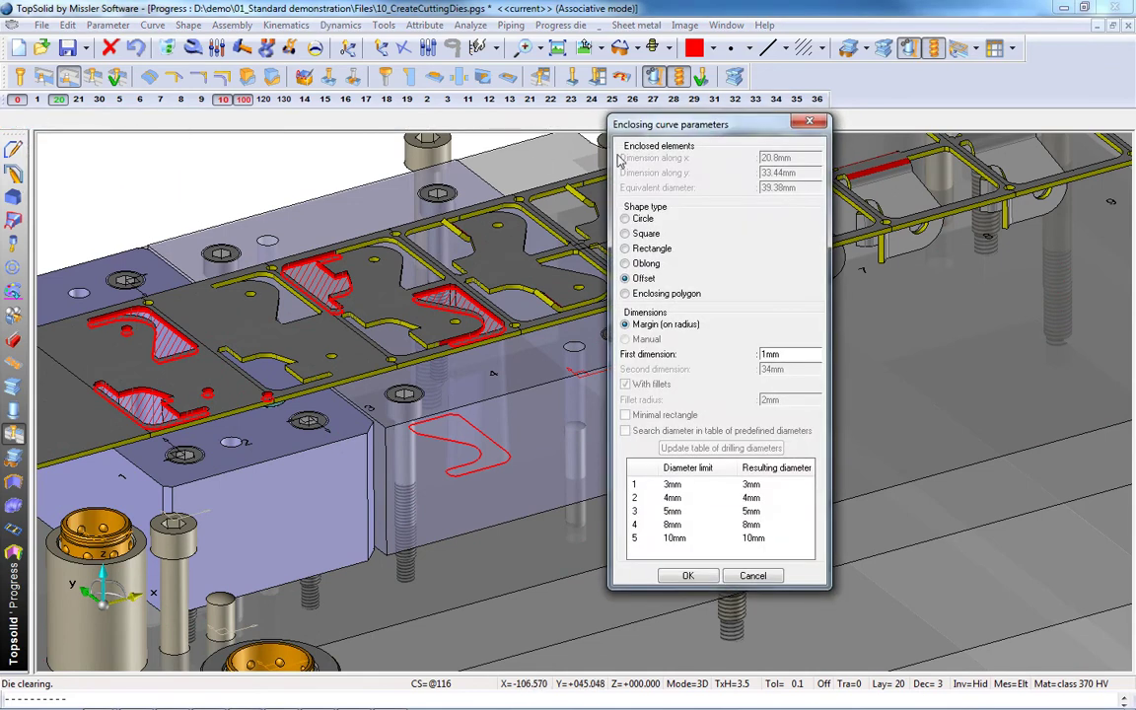
{"action": "left_click", "coordinate": [625, 250]}
{"action": "left_click", "coordinate": [625, 339]}
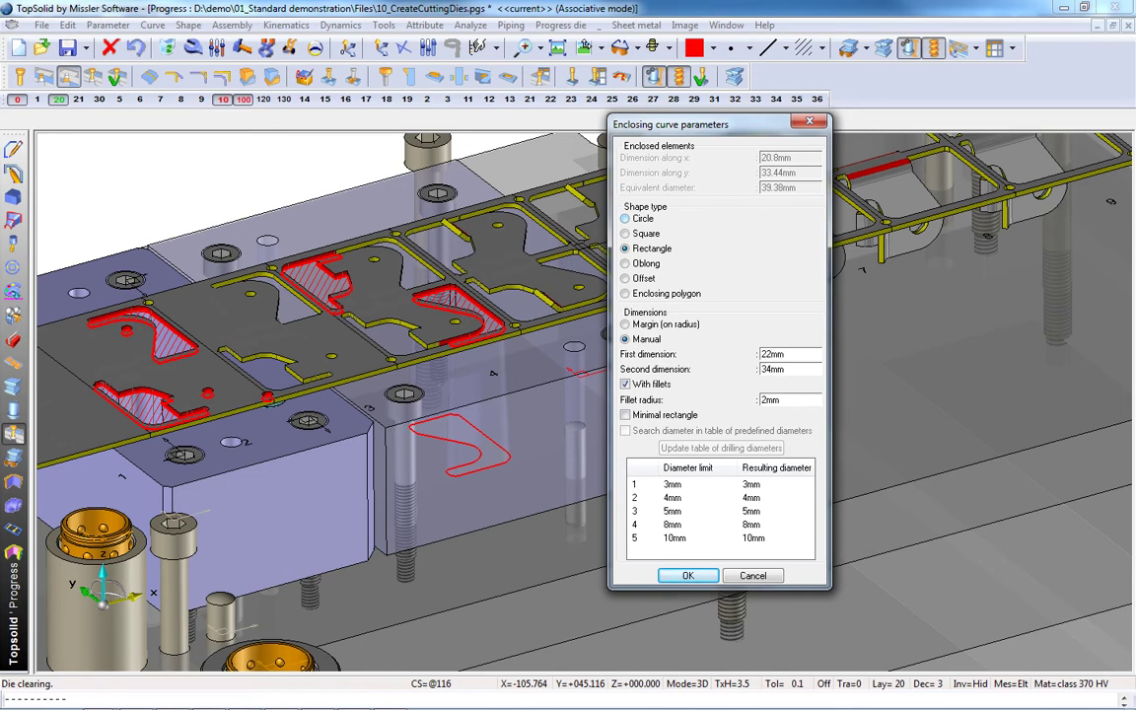
{"action": "left_click", "coordinate": [688, 576]}
- Pick the lower plate and build a loop profile from its face's boundary contour
{"action": "scroll", "coordinate": [437, 449], "scroll_direction": "up", "scroll_amount": 6}
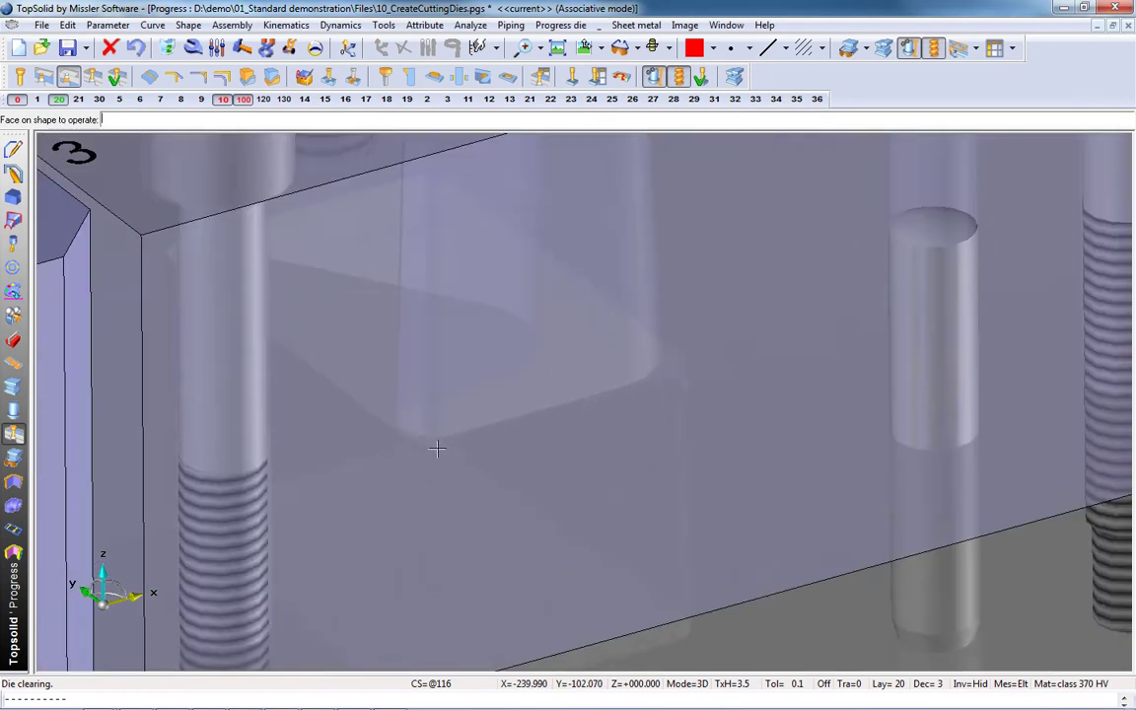
{"action": "scroll", "coordinate": [437, 449], "scroll_direction": "up", "scroll_amount": 3}
{"action": "scroll", "coordinate": [437, 448], "scroll_direction": "down", "scroll_amount": 10}
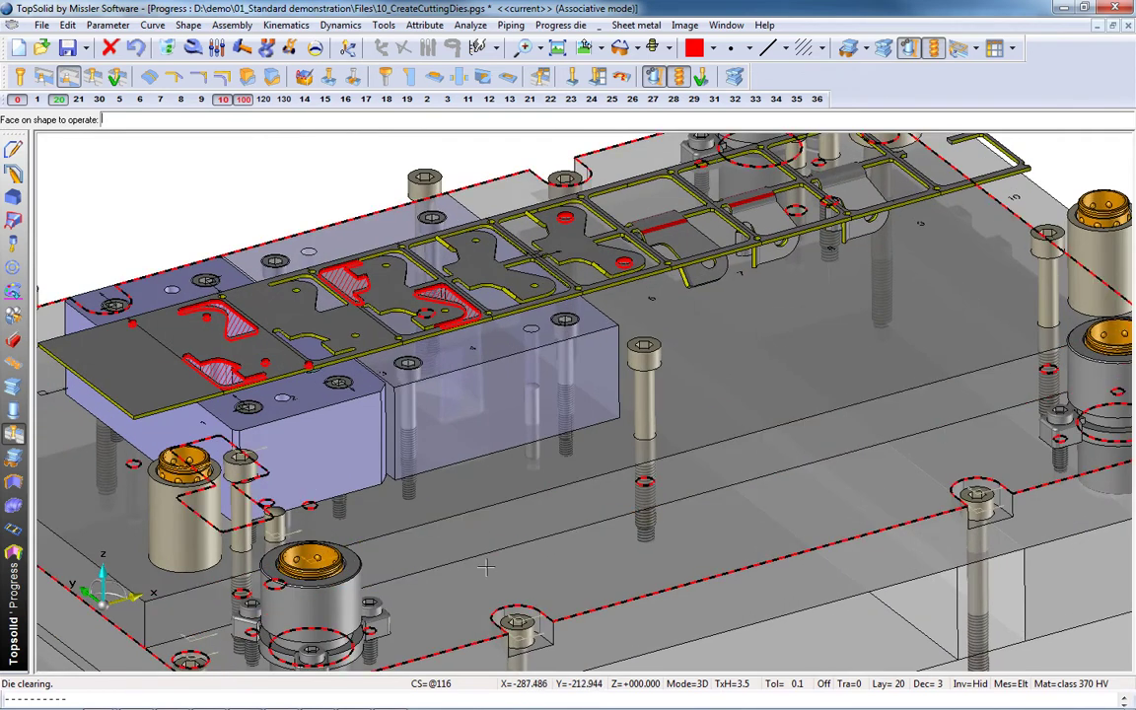
{"action": "middle_click_drag", "start_coordinate": [436, 515], "coordinate": [404, 471]}
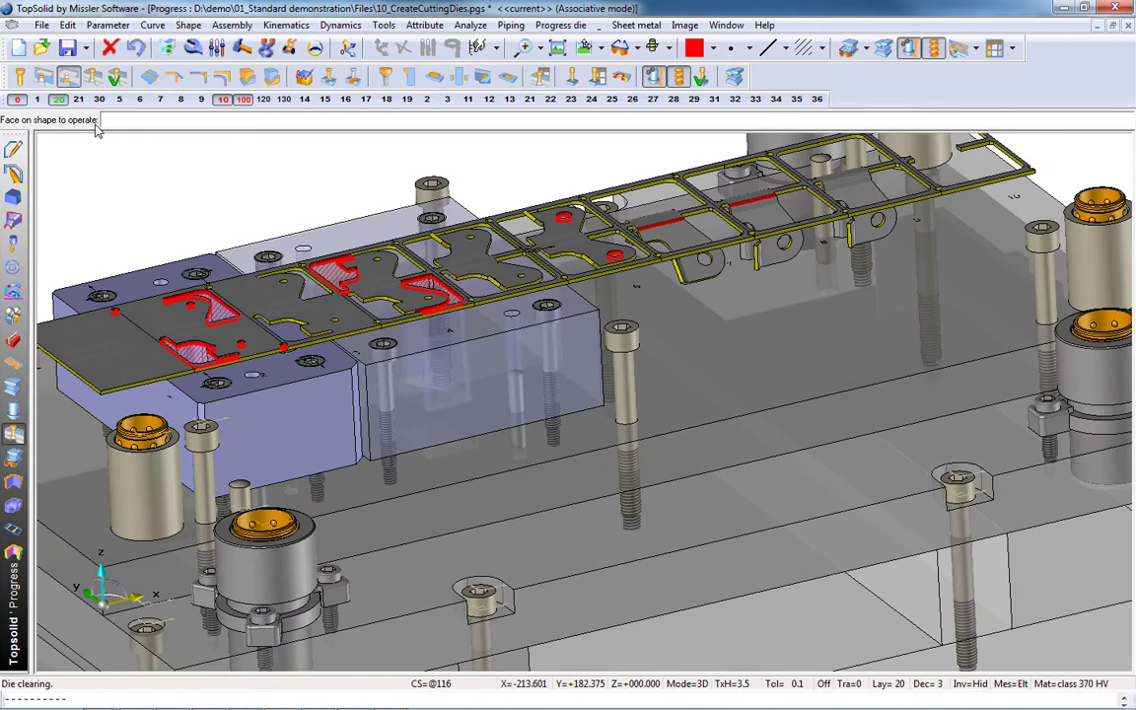
{"action": "left_click", "coordinate": [480, 476]}
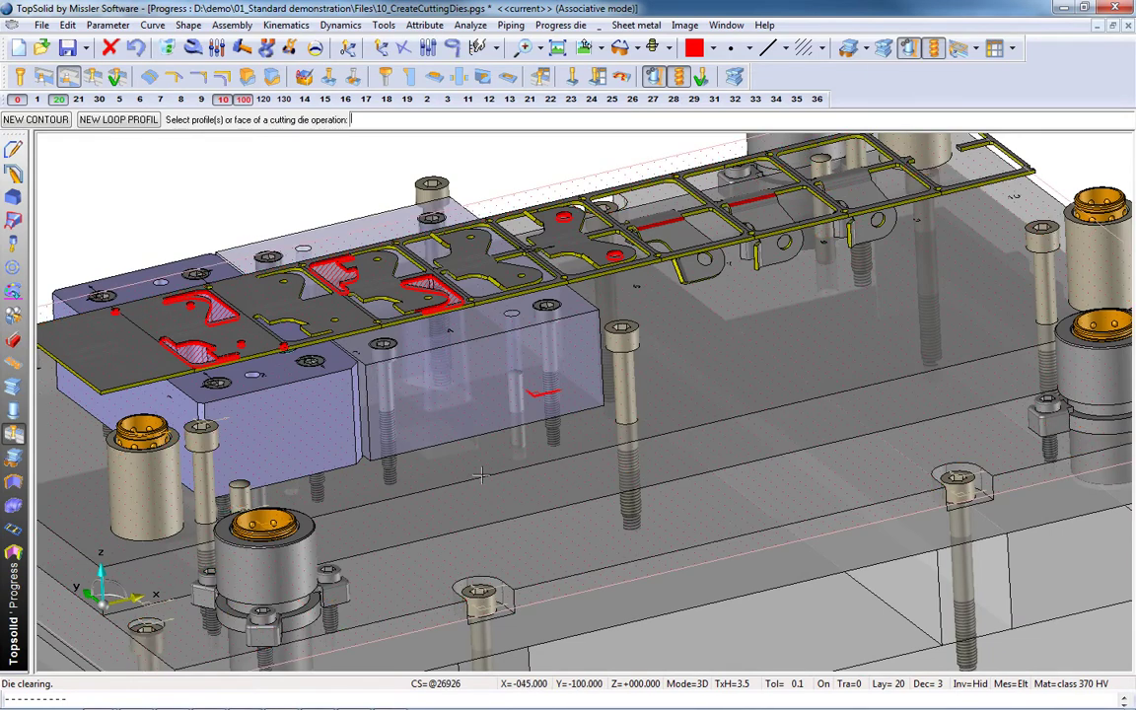
{"action": "left_click", "coordinate": [95, 121]}
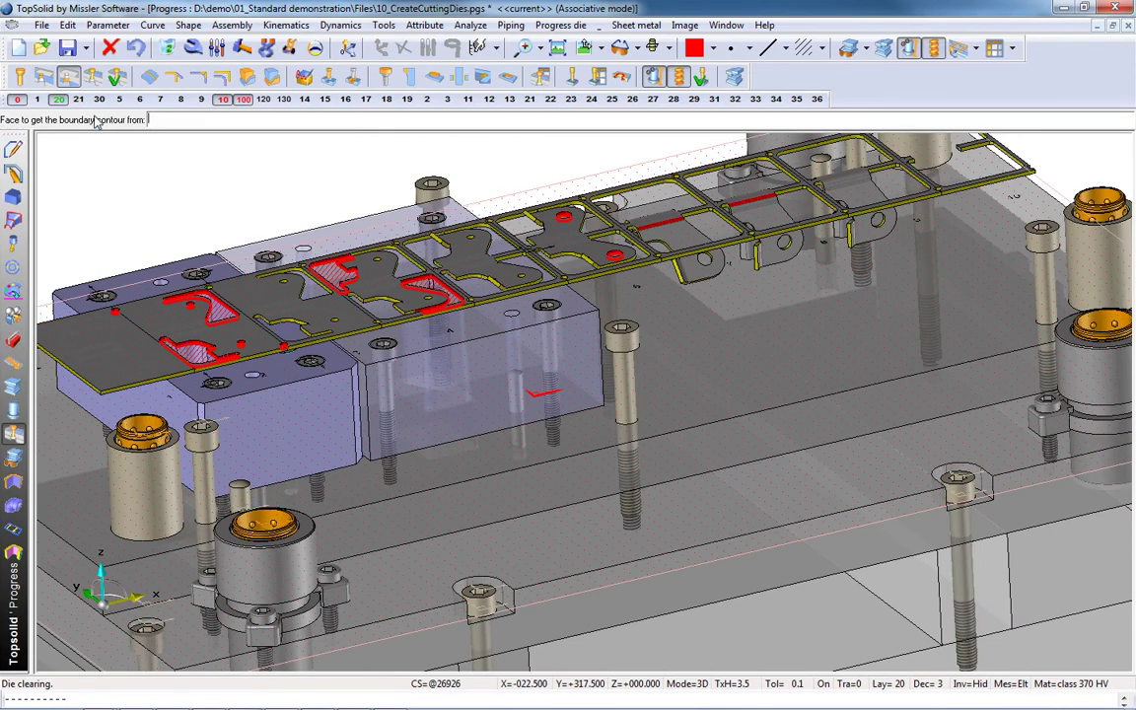
{"action": "left_click", "coordinate": [451, 453]}
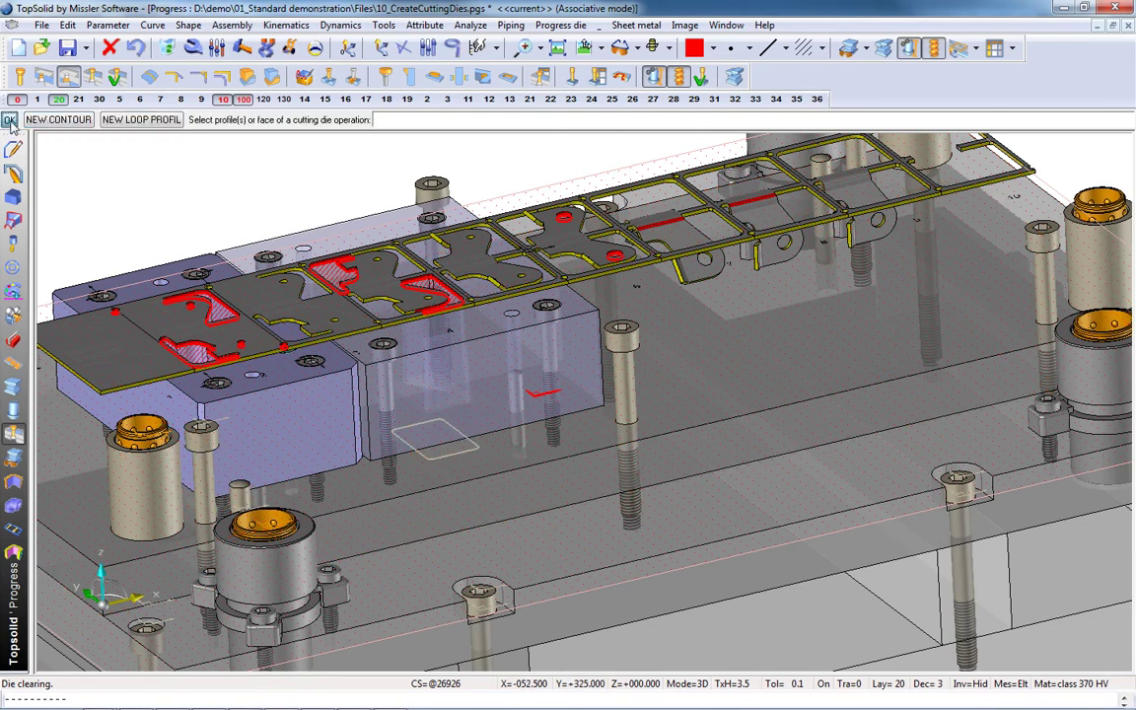
{"action": "left_click", "coordinate": [10, 120]}
- Use a pocket on an enclosing curve offset 1mm from the profile
{"action": "left_click", "coordinate": [54, 119]}
{"action": "left_click", "coordinate": [54, 138]}
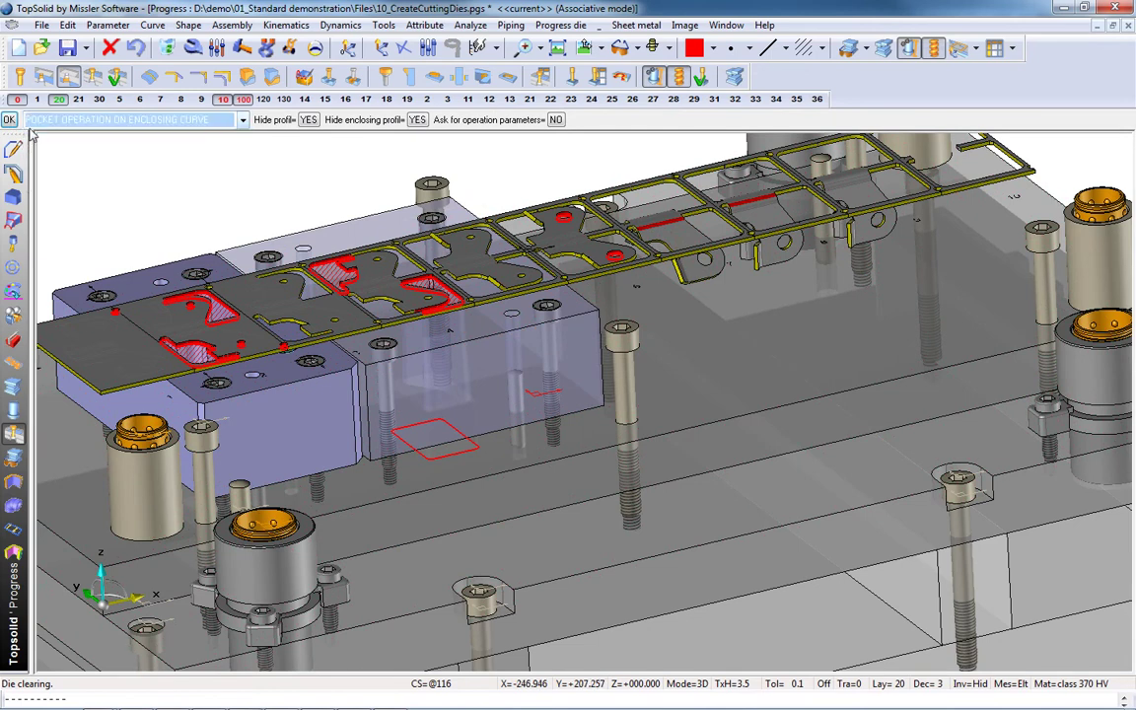
{"action": "left_click", "coordinate": [9, 120]}
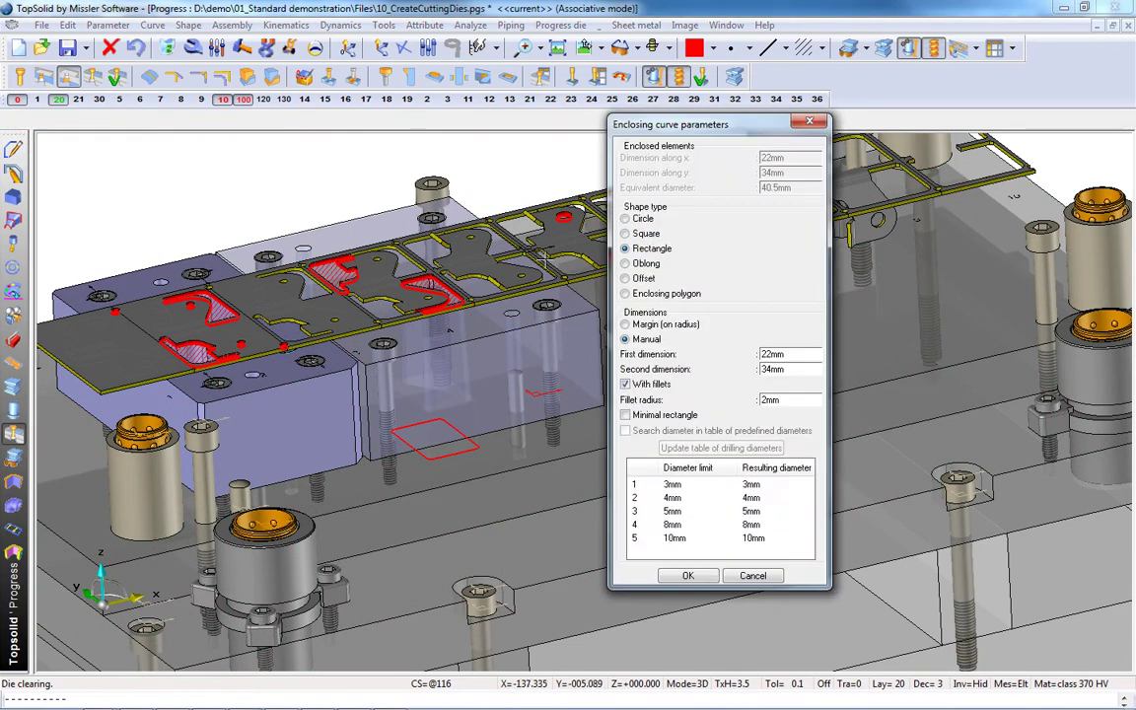
{"action": "left_click", "coordinate": [625, 279]}
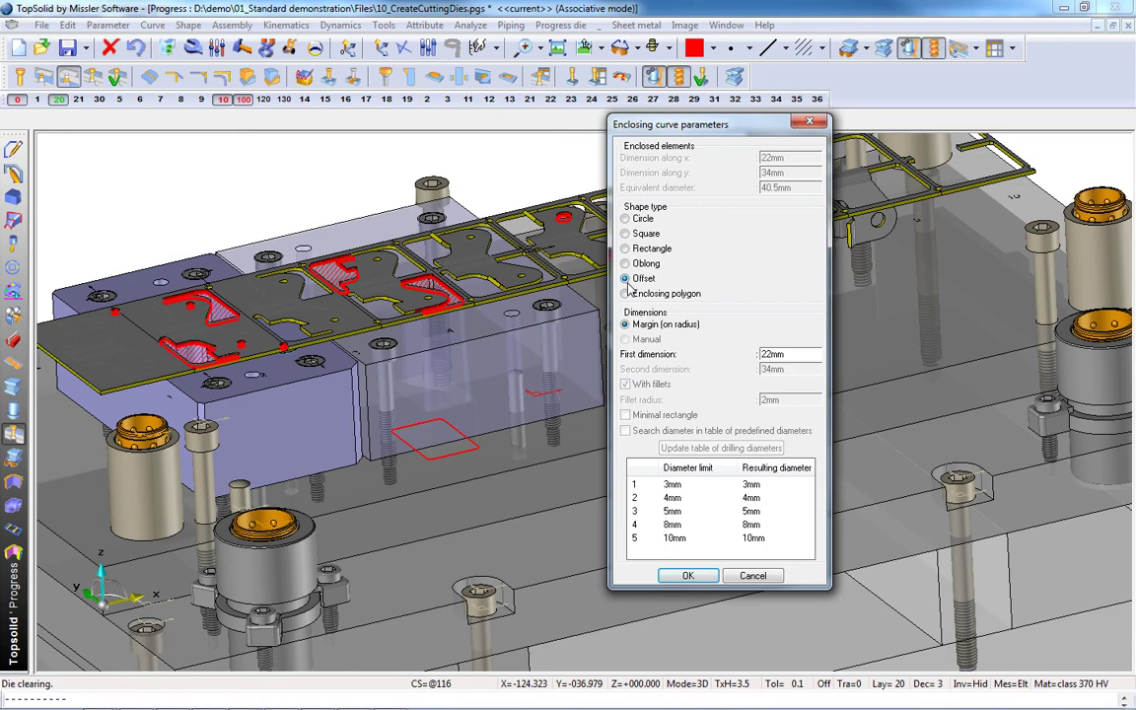
{"action": "double_click", "coordinate": [766, 355]}
{"action": "left_click", "coordinate": [688, 576]}
{"action": "scroll", "coordinate": [429, 480], "scroll_direction": "up", "scroll_amount": 5}
{"action": "scroll", "coordinate": [431, 479], "scroll_direction": "up", "scroll_amount": 2}
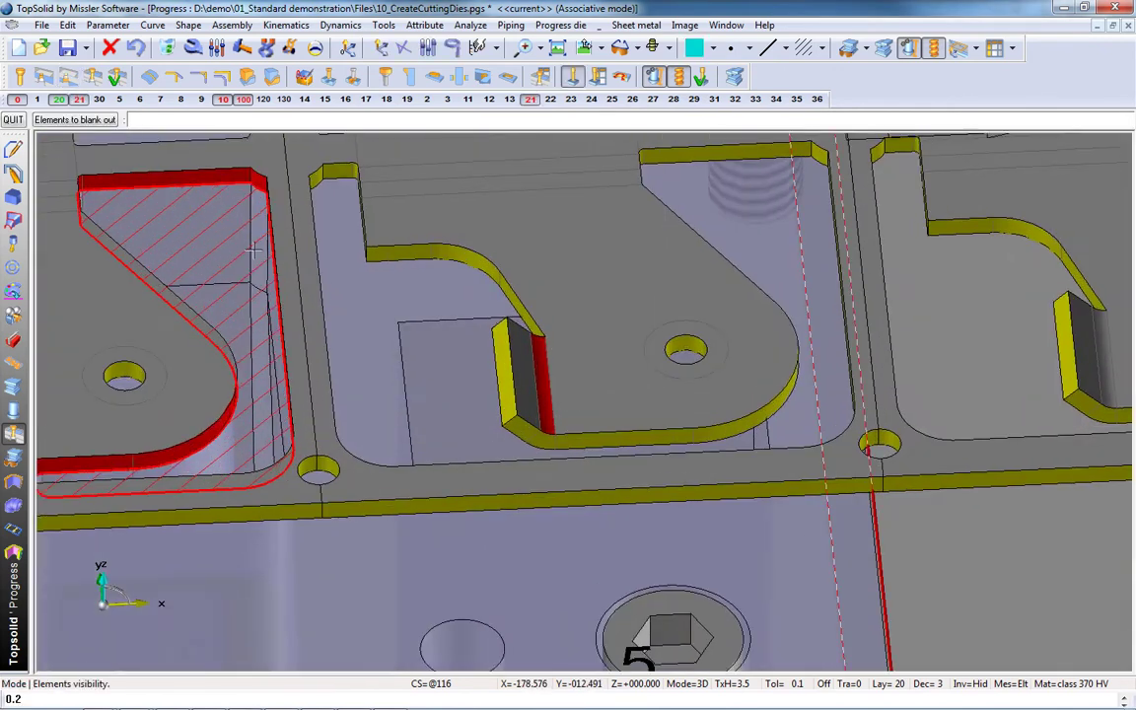
- Intersect the tab's top and yellow front faces with a plane at the red bend edge, no completion curve
{"action": "left_click", "coordinate": [149, 77]}
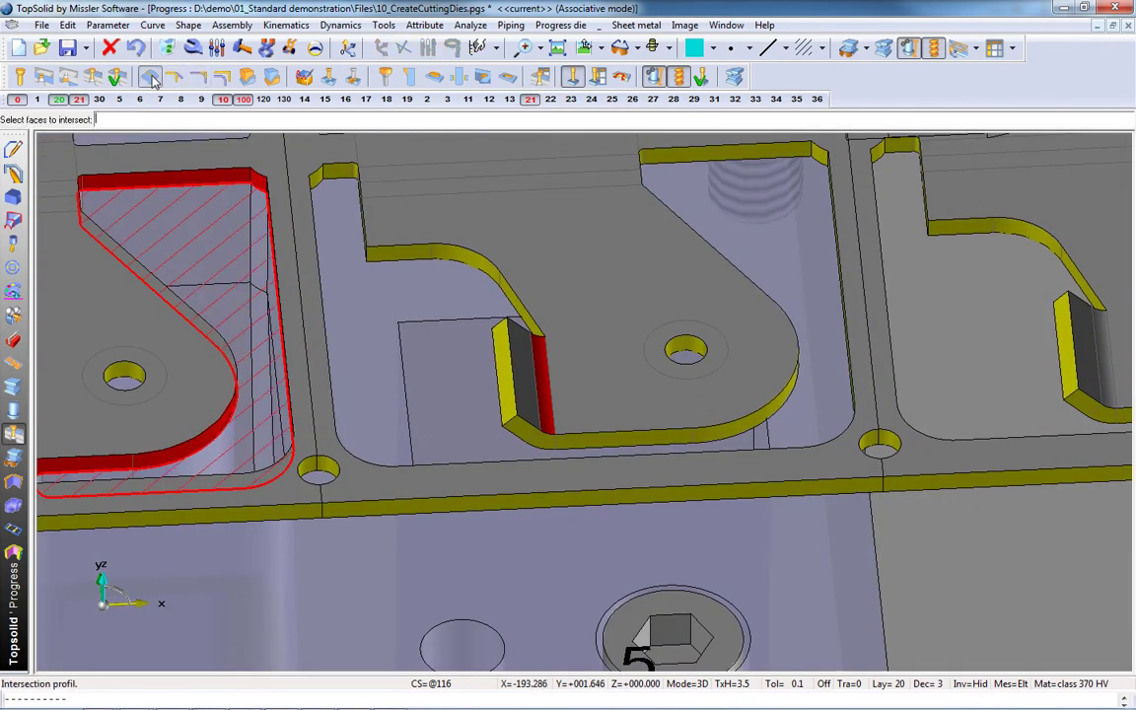
{"action": "scroll", "coordinate": [503, 368], "scroll_direction": "up", "scroll_amount": 3}
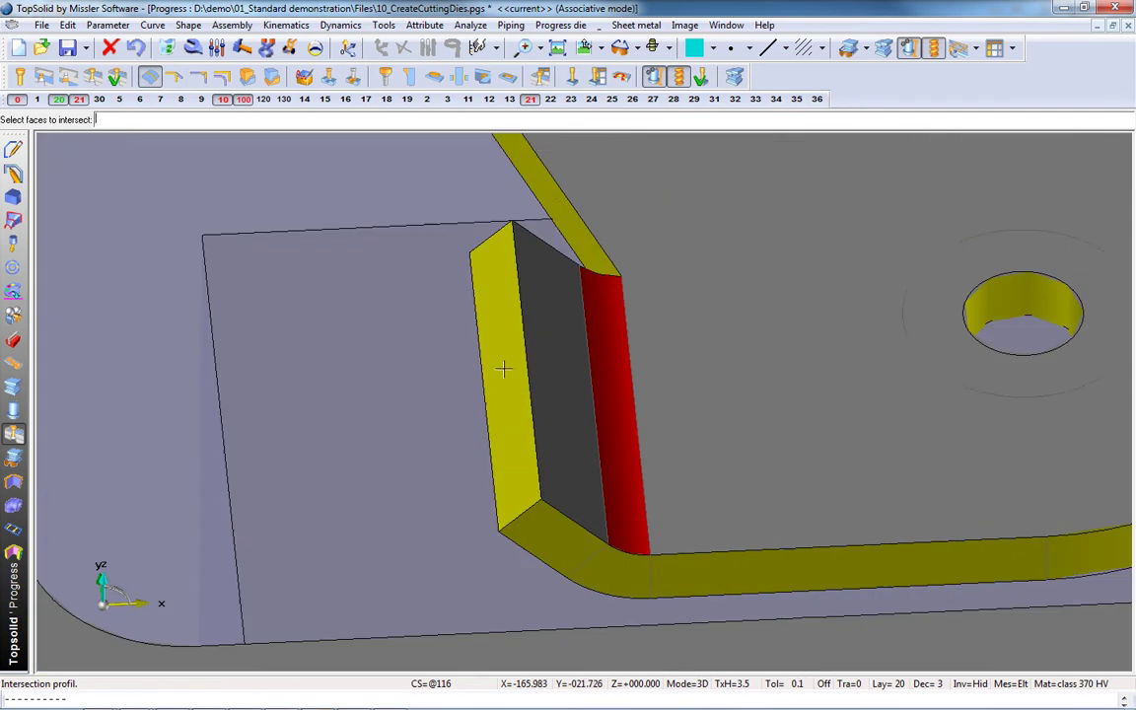
{"action": "left_click", "coordinate": [695, 431]}
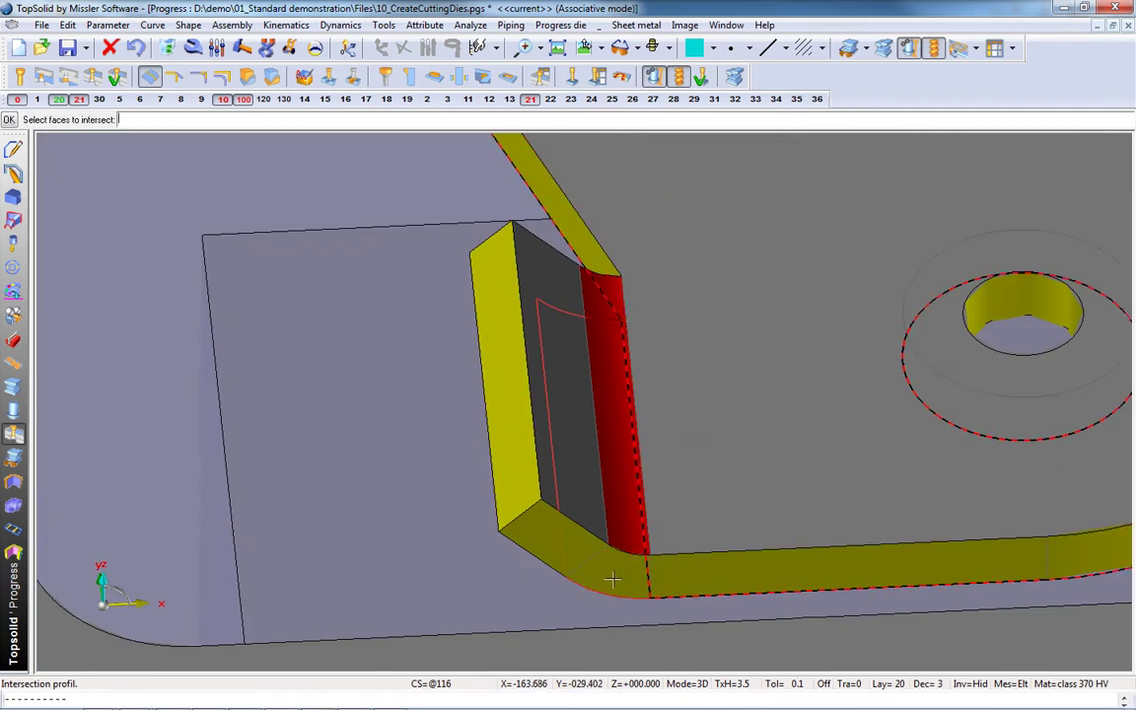
{"action": "left_click", "coordinate": [500, 424]}
{"action": "scroll", "coordinate": [470, 494], "scroll_direction": "down", "scroll_amount": 3}
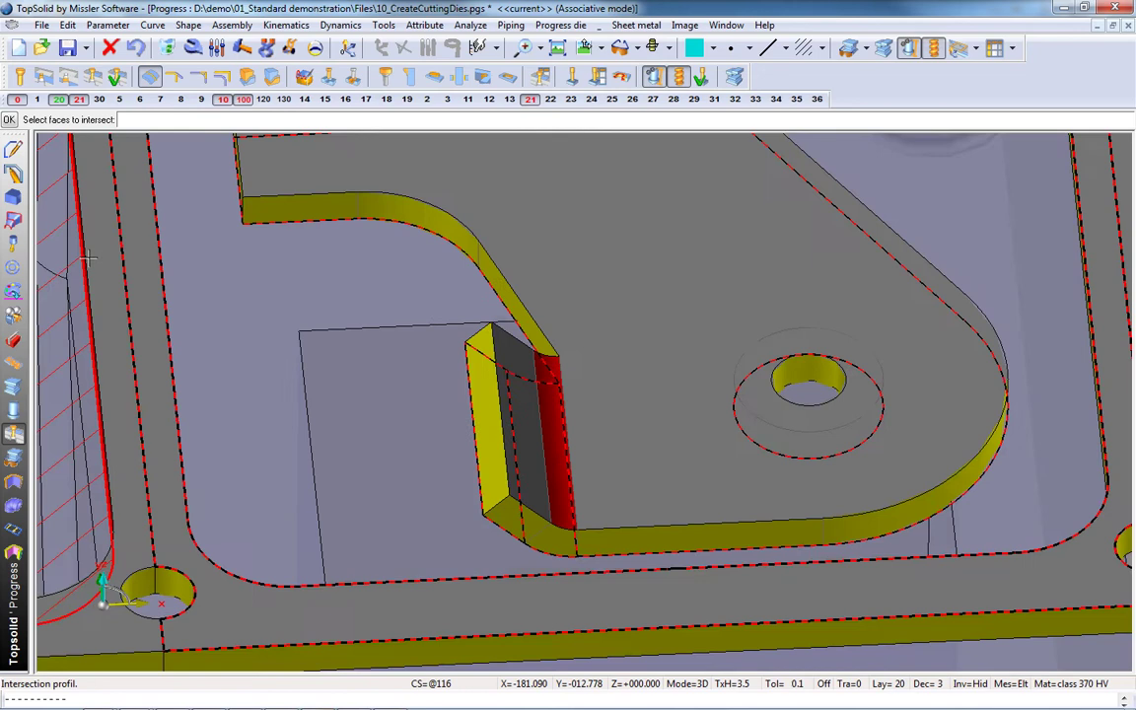
{"action": "left_click", "coordinate": [10, 120]}
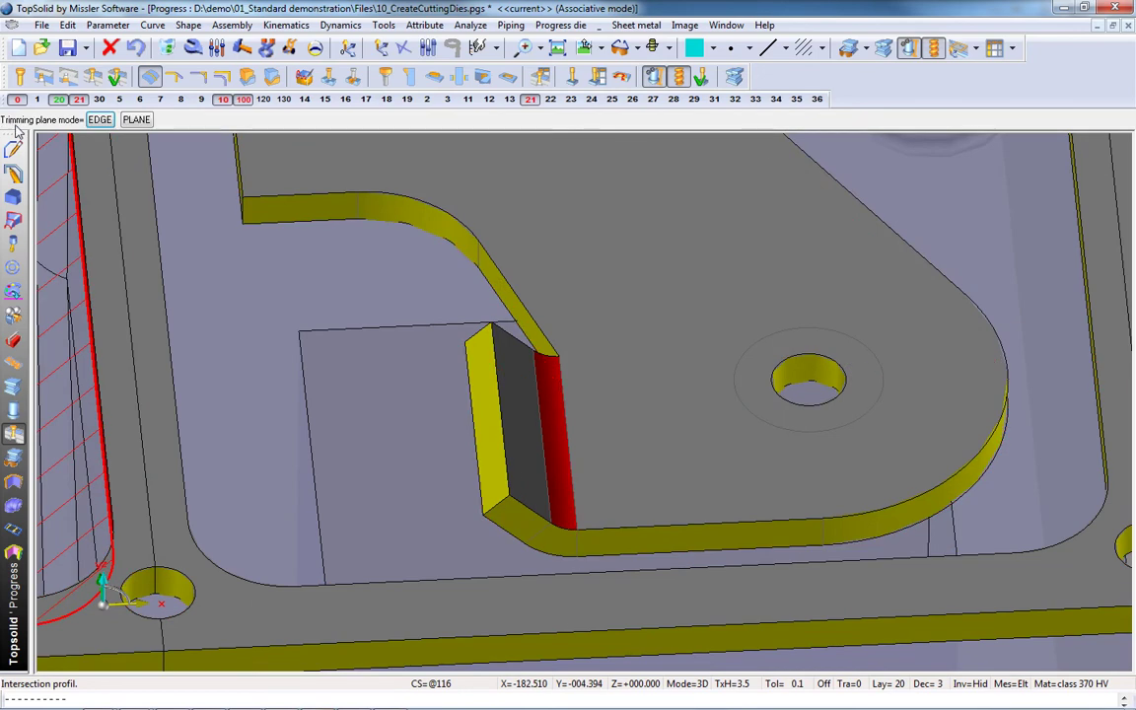
{"action": "left_click", "coordinate": [101, 119]}
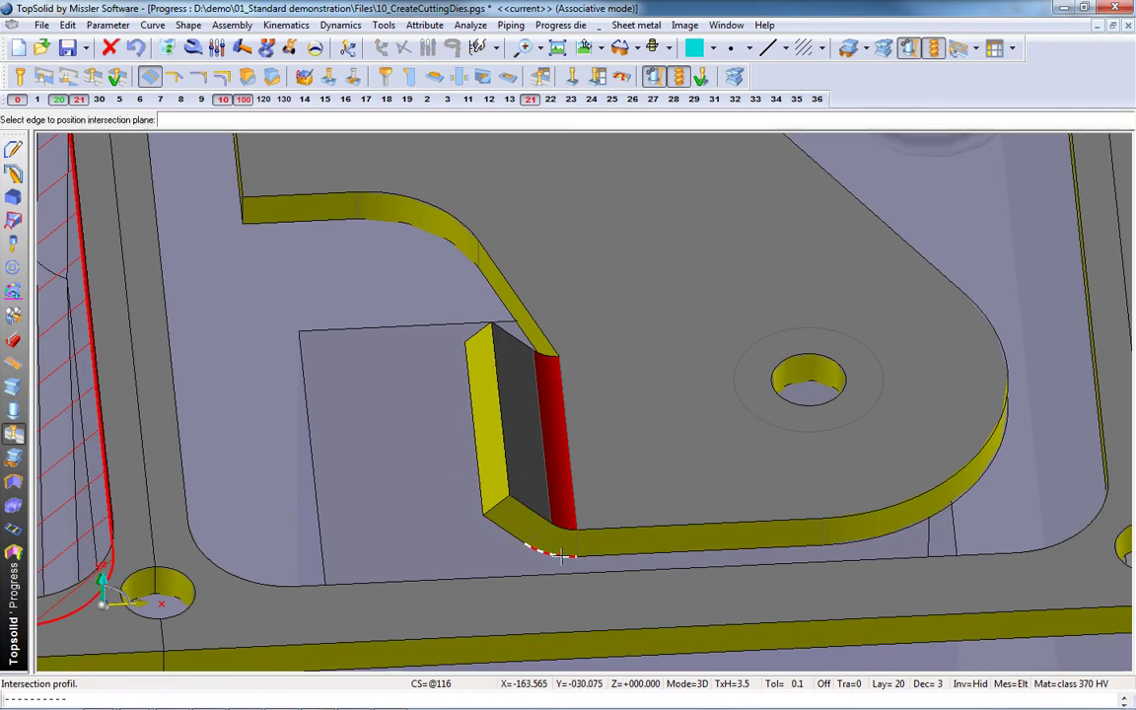
{"action": "left_click", "coordinate": [572, 503]}
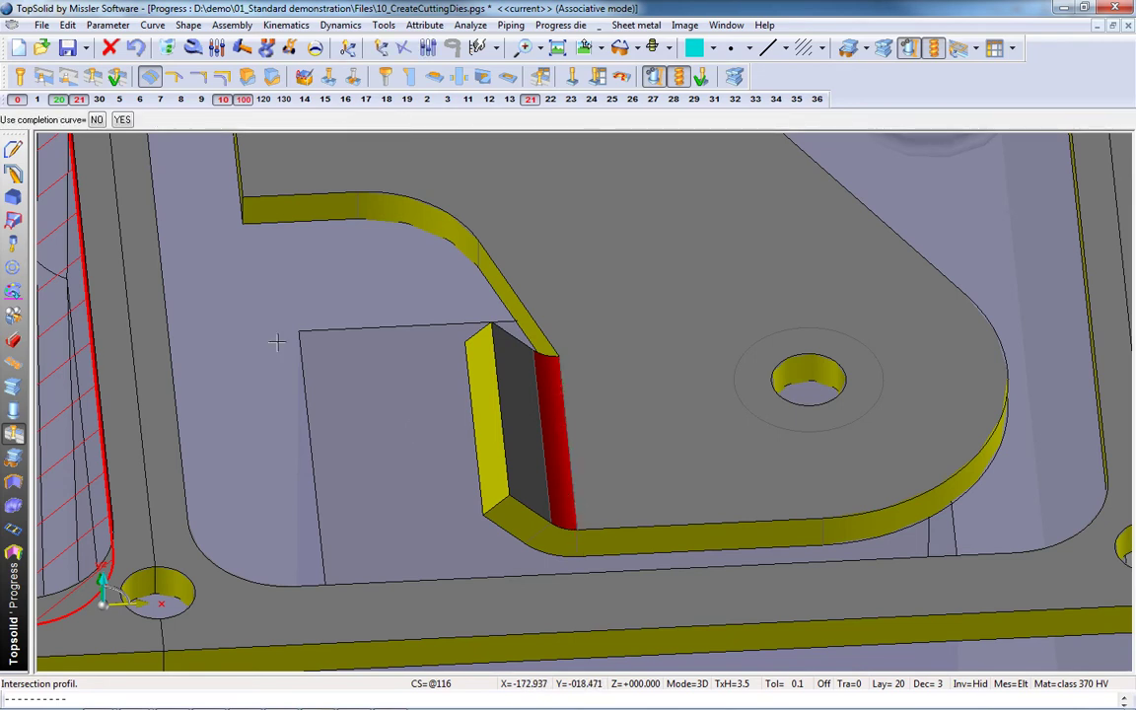
{"action": "left_click", "coordinate": [97, 119]}
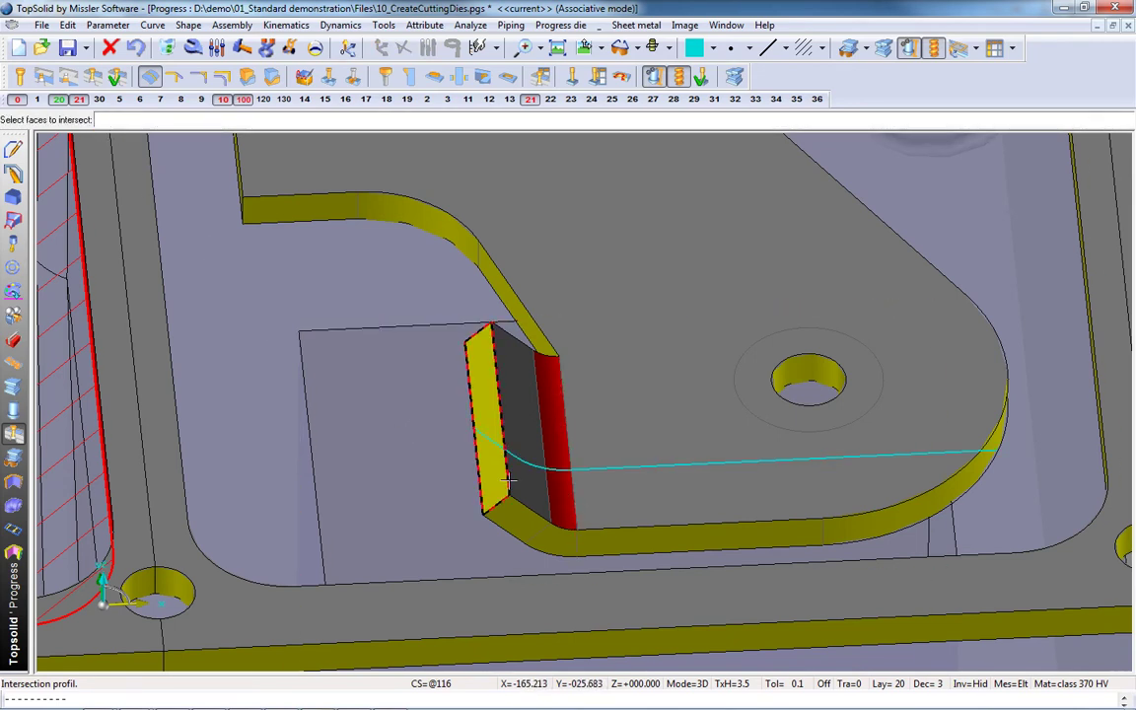
{"action": "middle_click_drag", "start_coordinate": [407, 388], "coordinate": [248, 264]}
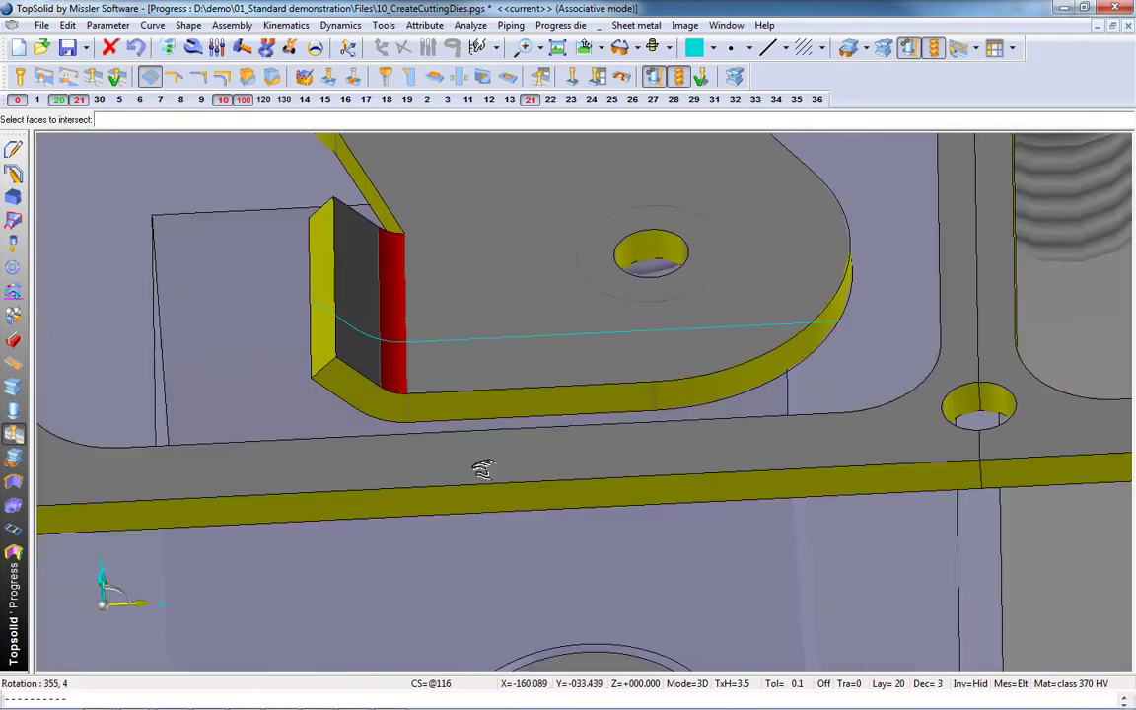
- Overbend the profile's arc 5° extra, using an external neutral fiber and 1.5mm thickness
{"action": "left_click", "coordinate": [178, 79]}
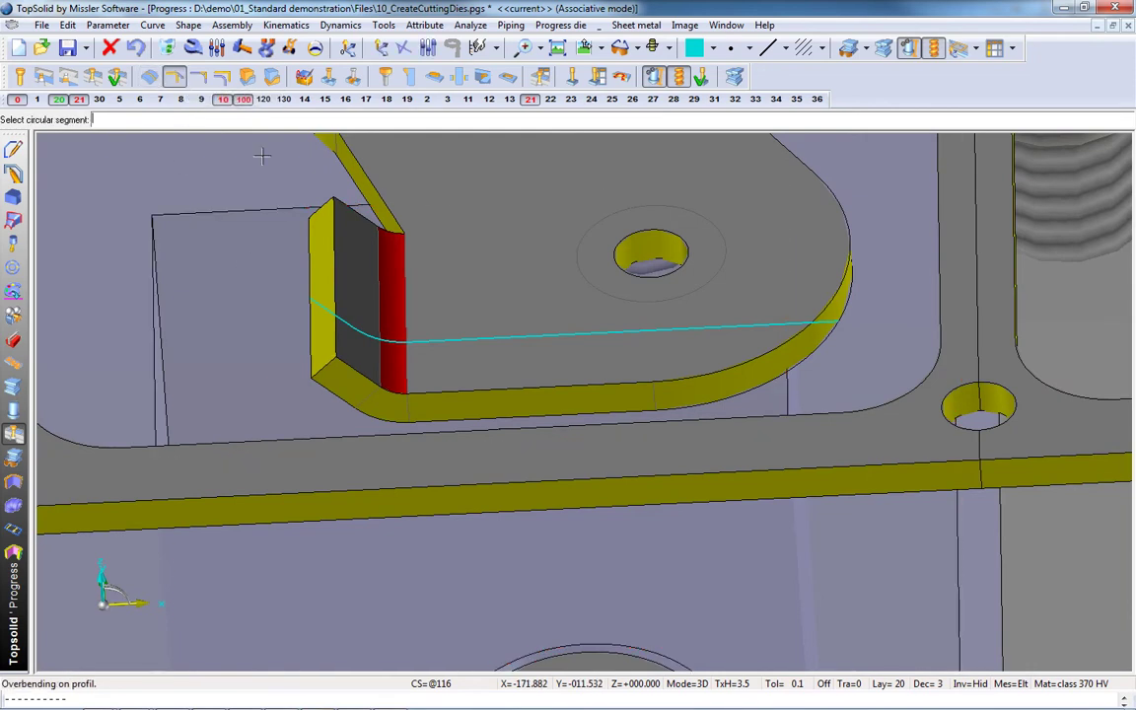
{"action": "left_click", "coordinate": [374, 339]}
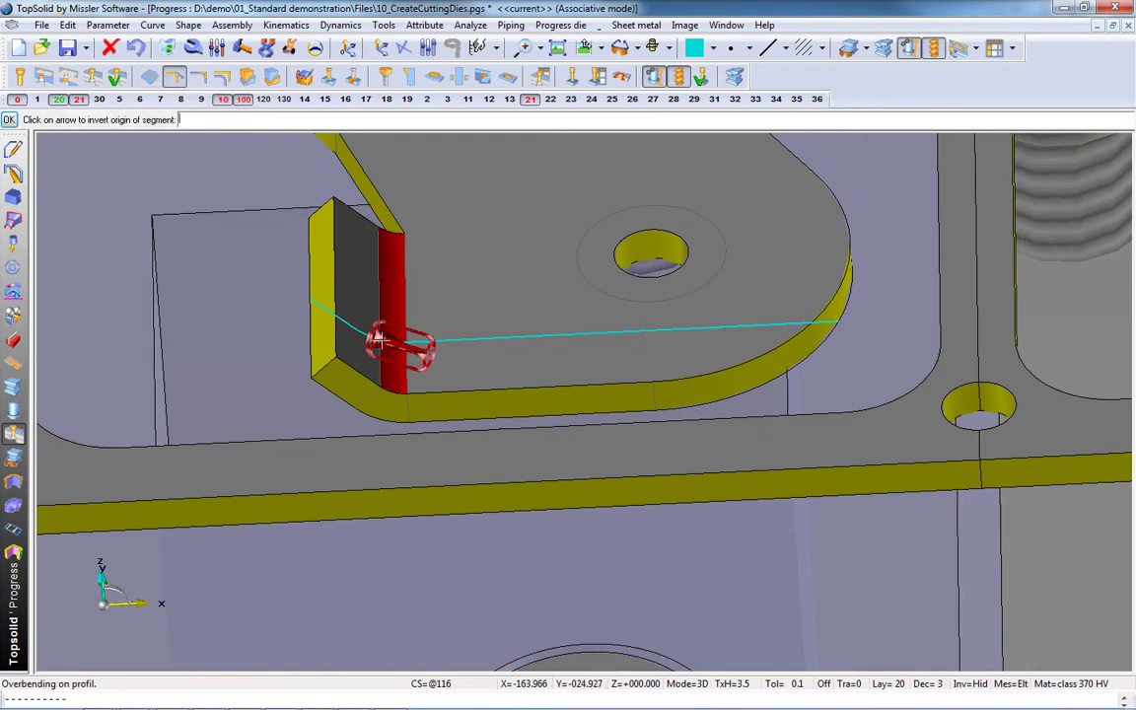
{"action": "left_click", "coordinate": [8, 120]}
{"action": "left_click_drag", "start_coordinate": [173, 94], "coordinate": [676, 64]}
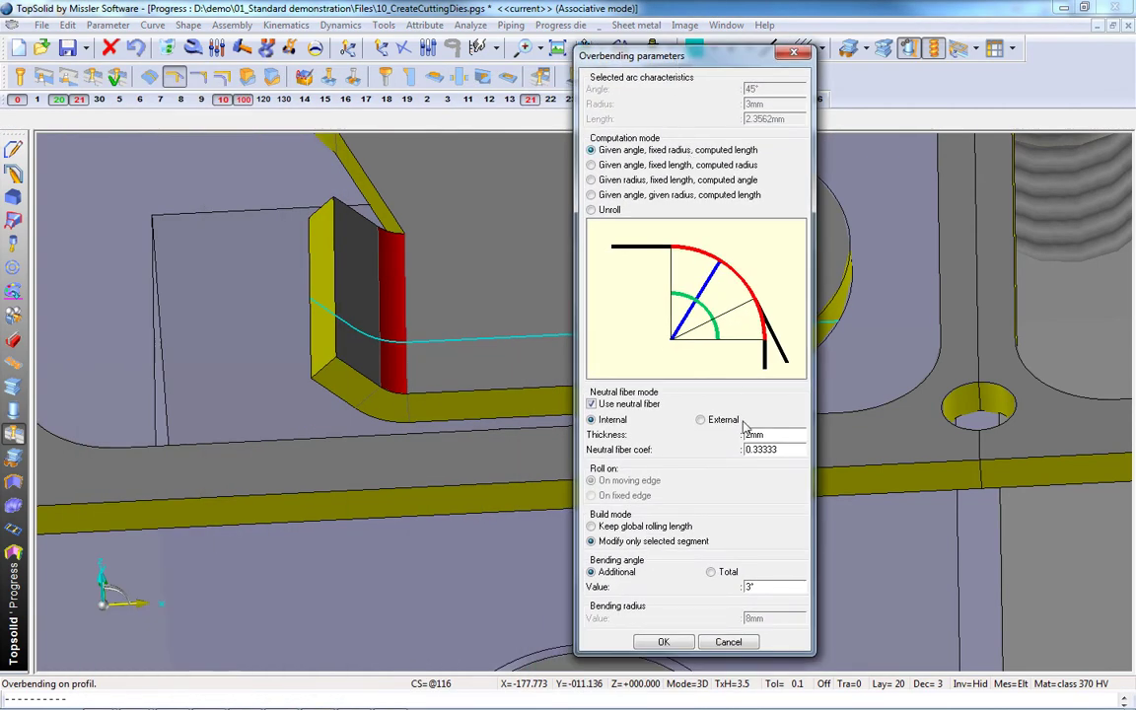
{"action": "left_click", "coordinate": [700, 421]}
{"action": "left_click_drag", "start_coordinate": [763, 434], "coordinate": [733, 441]}
{"action": "key", "text": "Tab"}
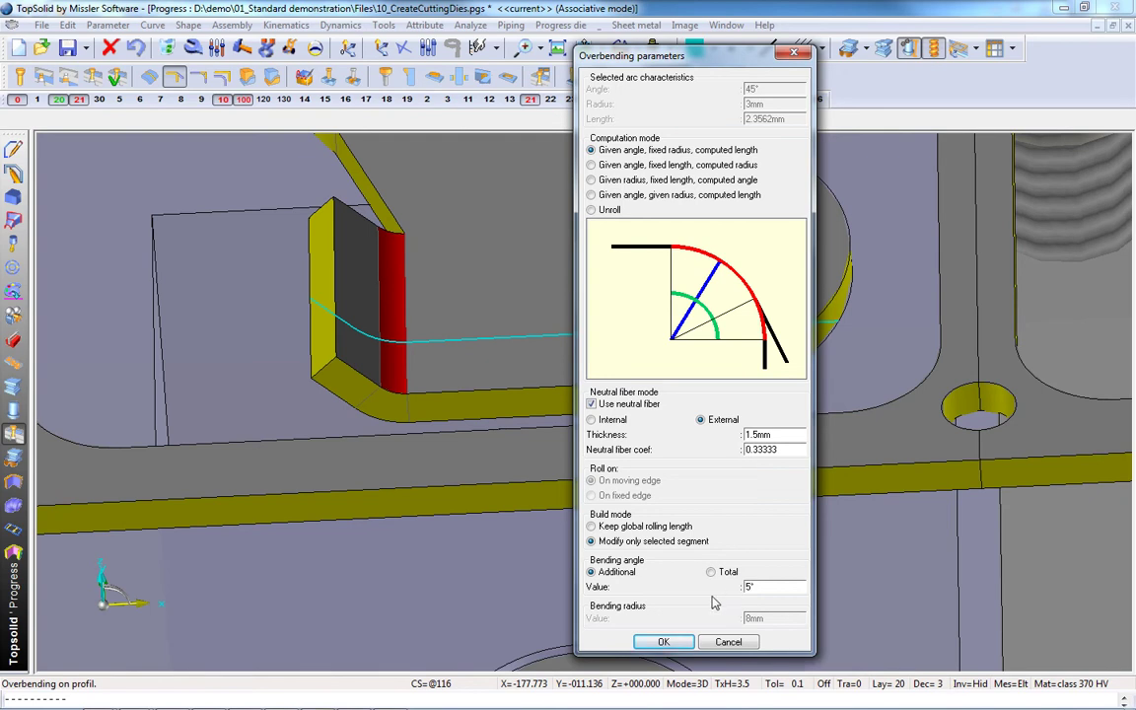
{"action": "left_click", "coordinate": [671, 642]}
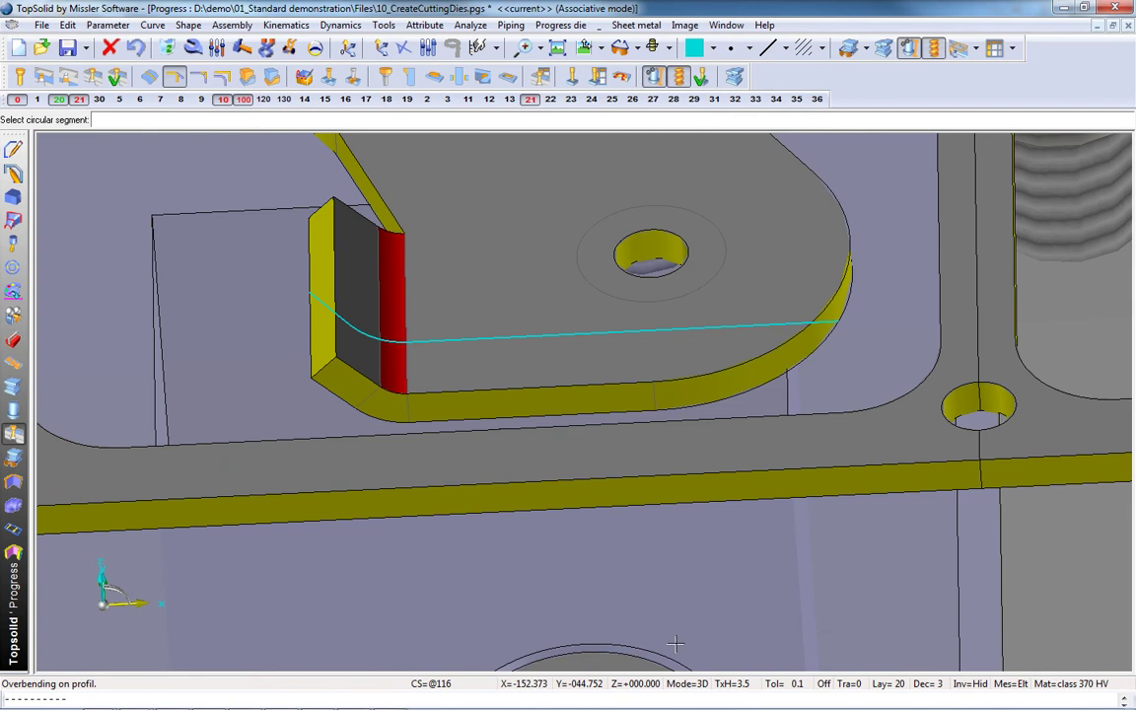
- Make Bending die 1 from the die set visible and view it at an oblique angle
{"action": "left_click", "coordinate": [839, 52]}
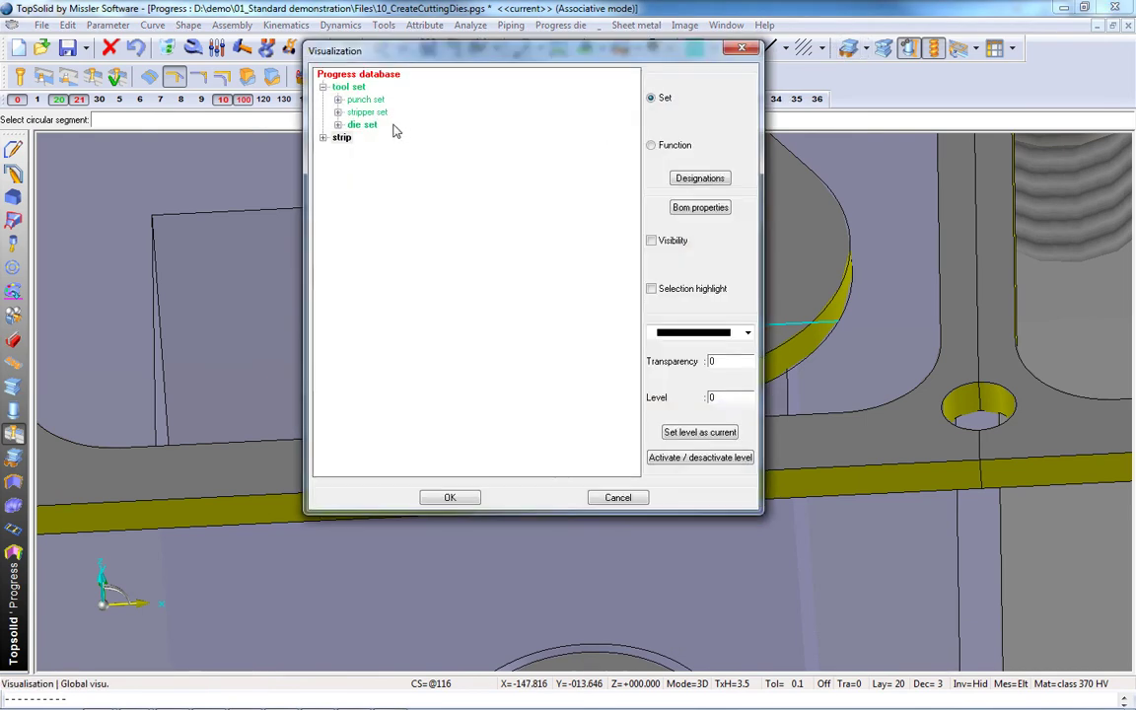
{"action": "left_click", "coordinate": [339, 124]}
{"action": "left_click", "coordinate": [400, 224]}
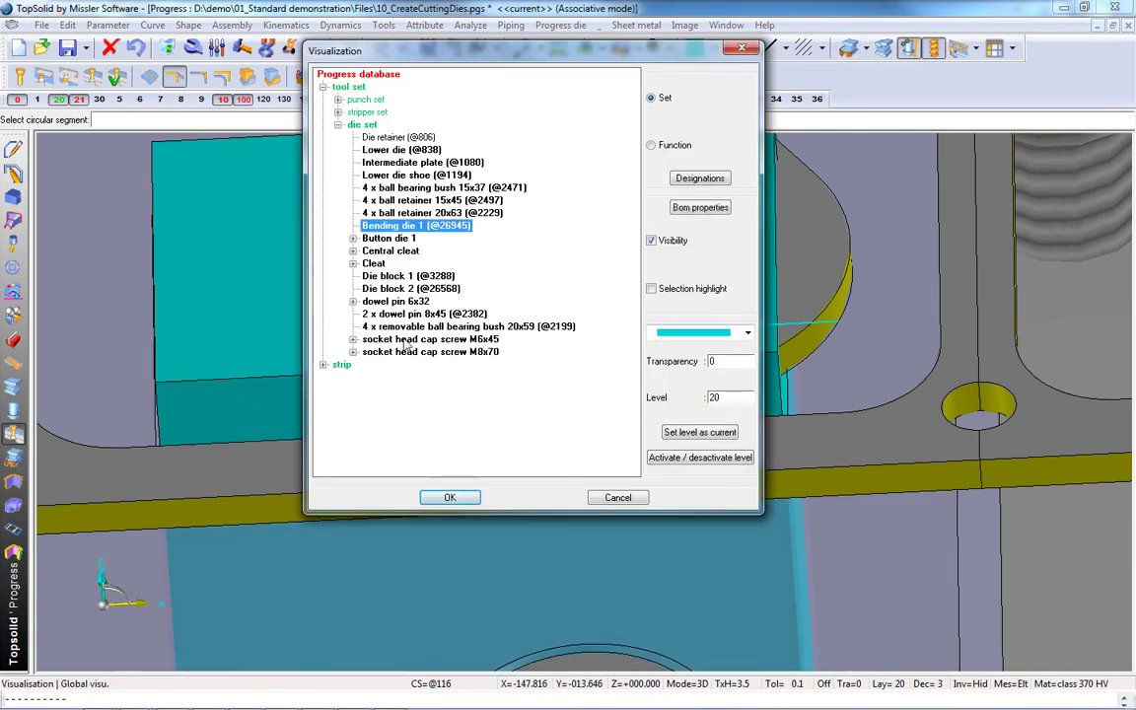
{"action": "left_click", "coordinate": [450, 497]}
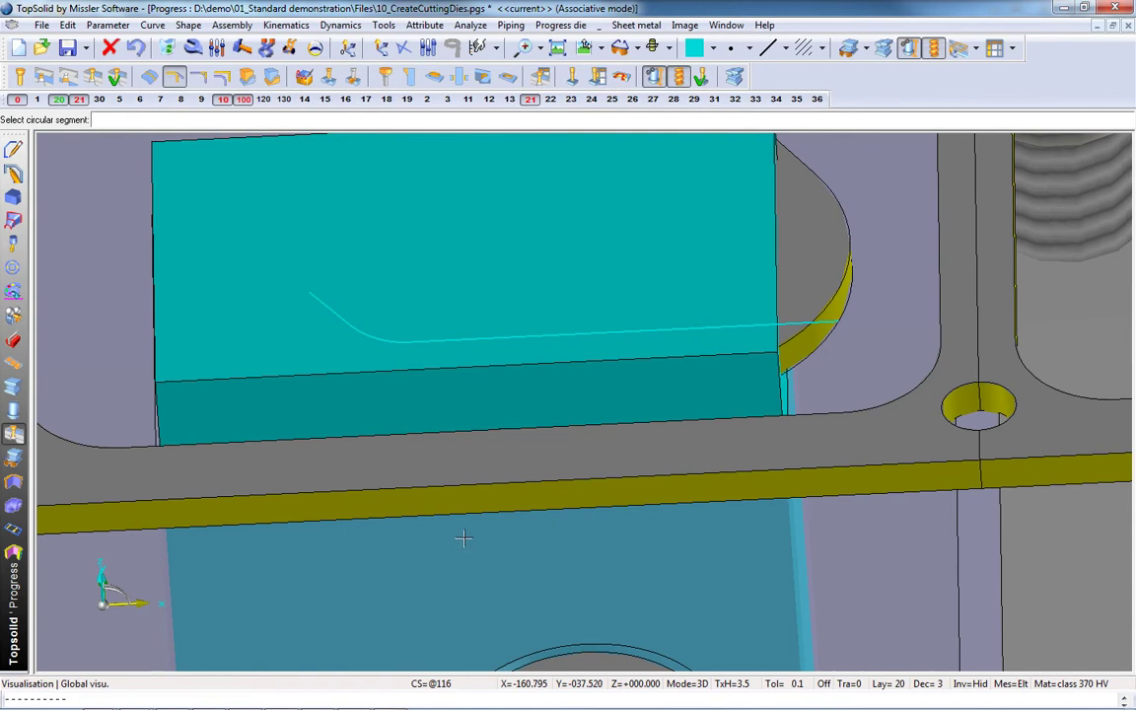
{"action": "scroll", "coordinate": [463, 538], "scroll_direction": "down", "scroll_amount": 3}
{"action": "middle_click_drag", "start_coordinate": [464, 537], "coordinate": [385, 444]}
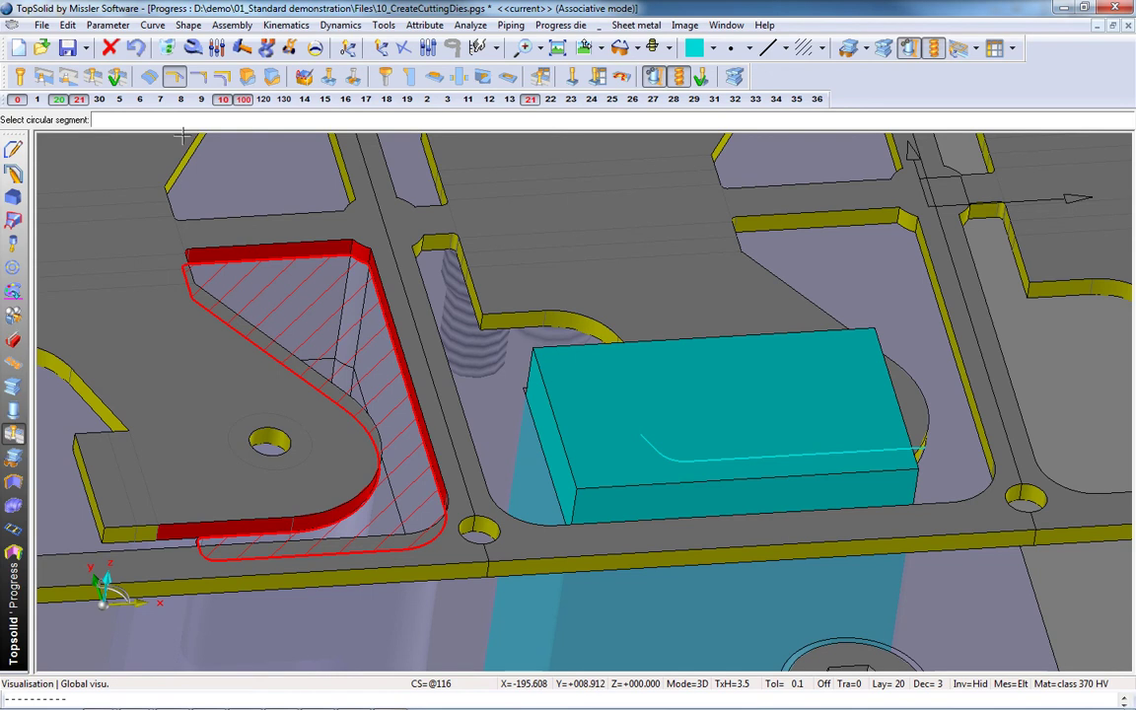
- Cut Bending die 1 using its top boundary face and the overbent profile, Through All
{"action": "left_click", "coordinate": [272, 77]}
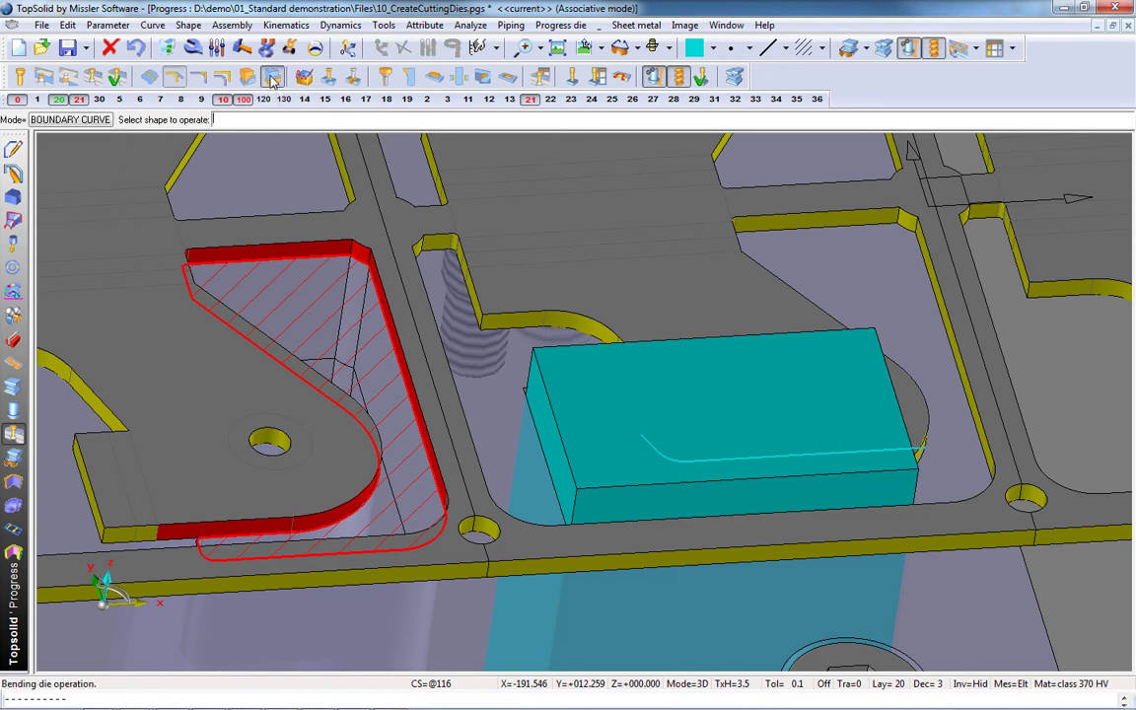
{"action": "left_click", "coordinate": [69, 119]}
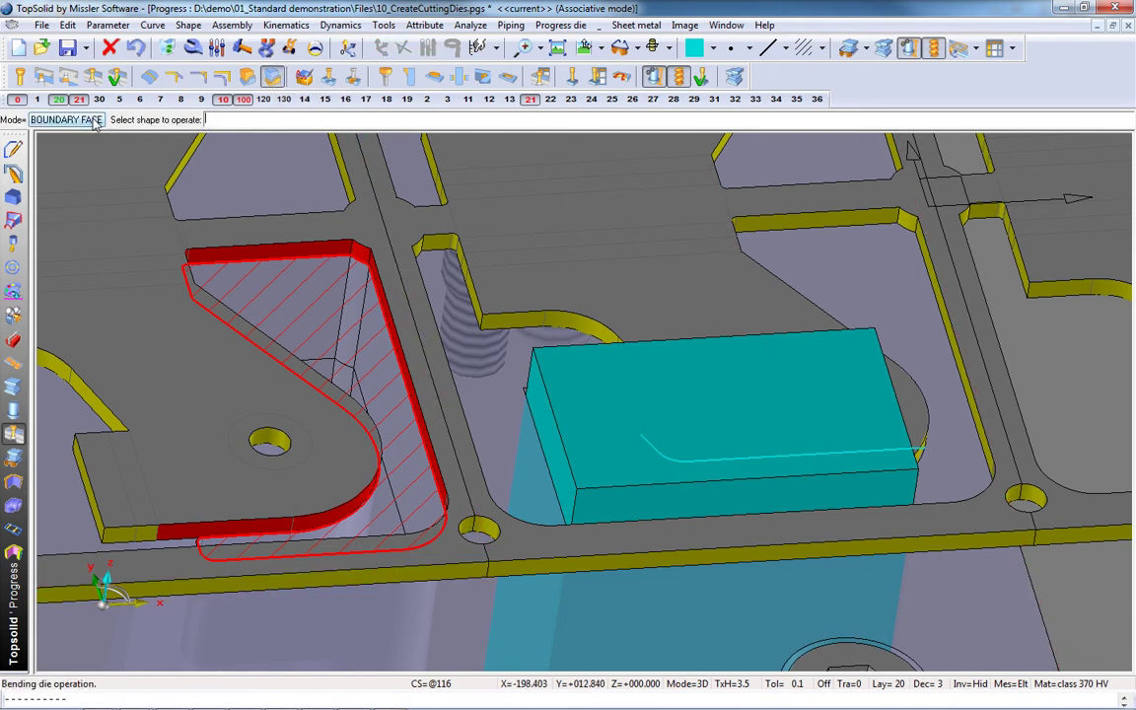
{"action": "left_click", "coordinate": [663, 419]}
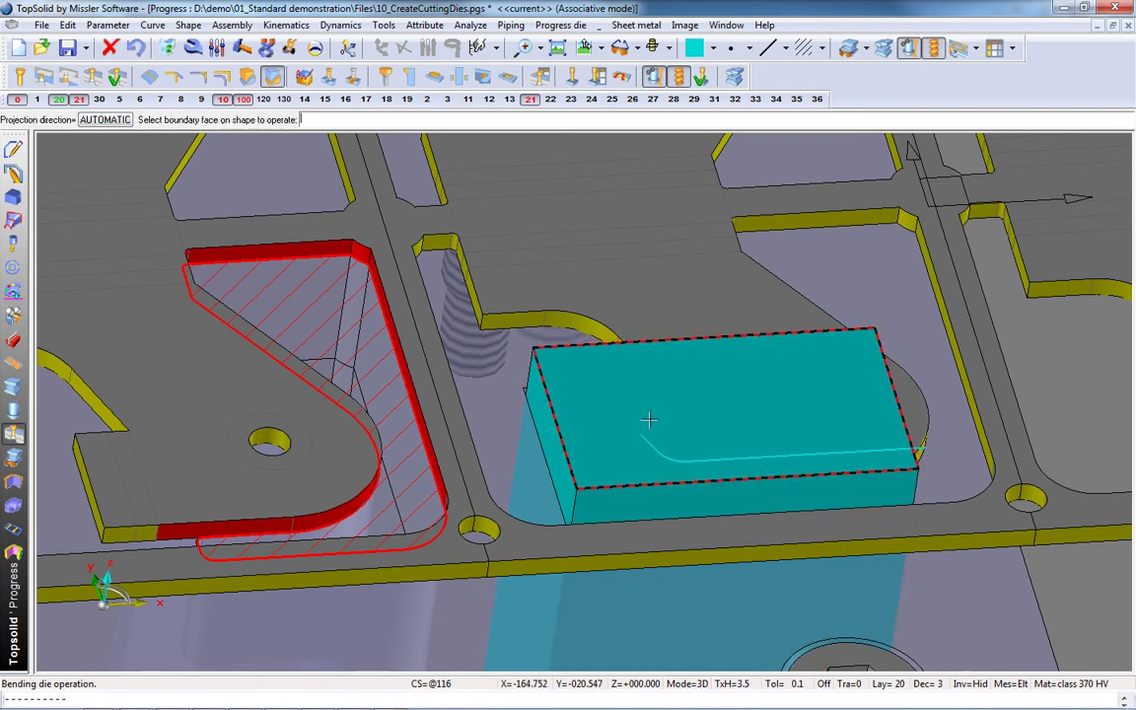
{"action": "left_click", "coordinate": [660, 422]}
{"action": "left_click", "coordinate": [656, 447]}
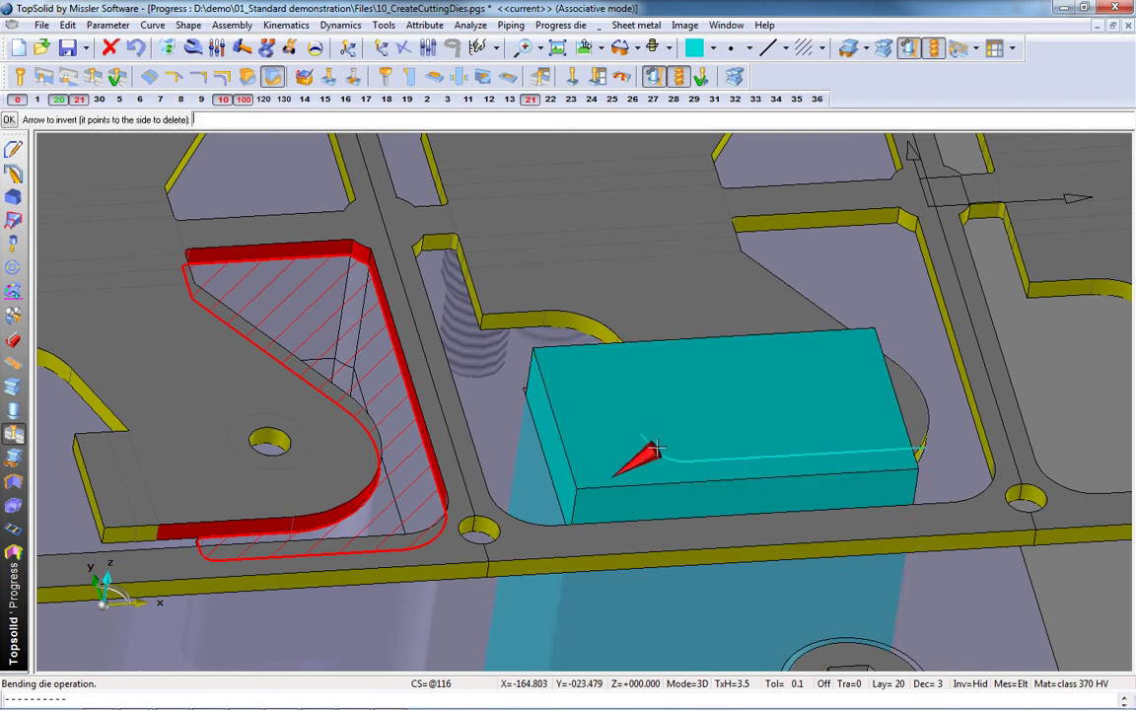
{"action": "middle_click_drag", "start_coordinate": [646, 444], "coordinate": [423, 296]}
{"action": "left_click", "coordinate": [10, 119]}
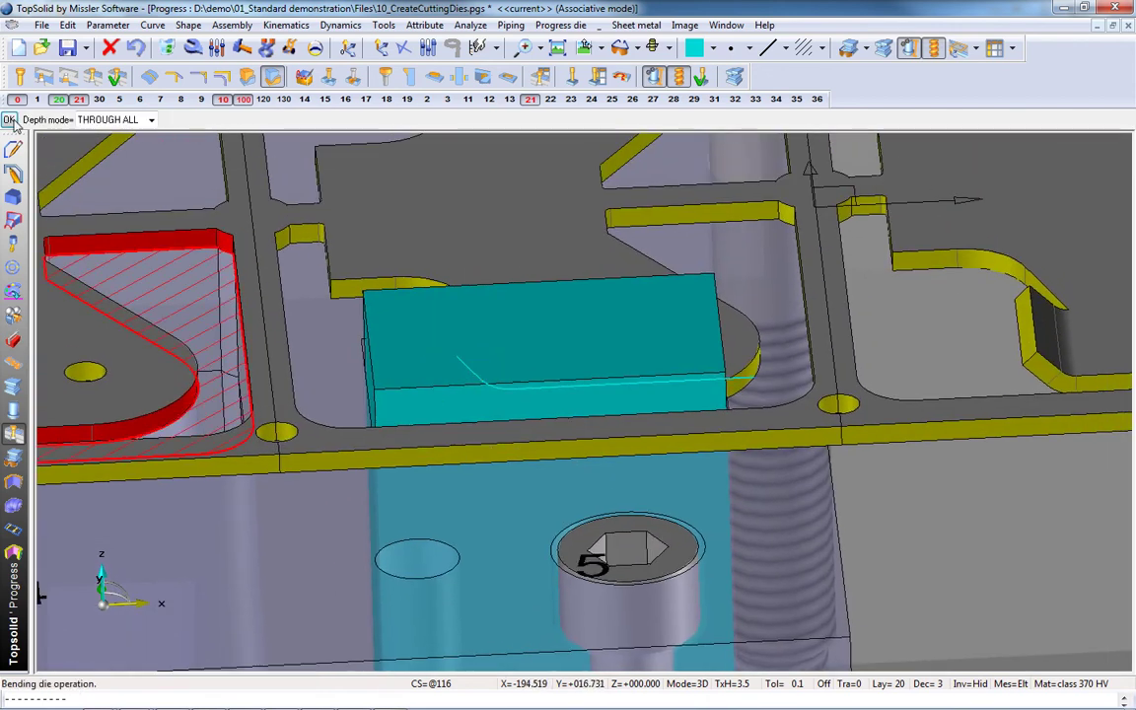
{"action": "left_click", "coordinate": [10, 119]}
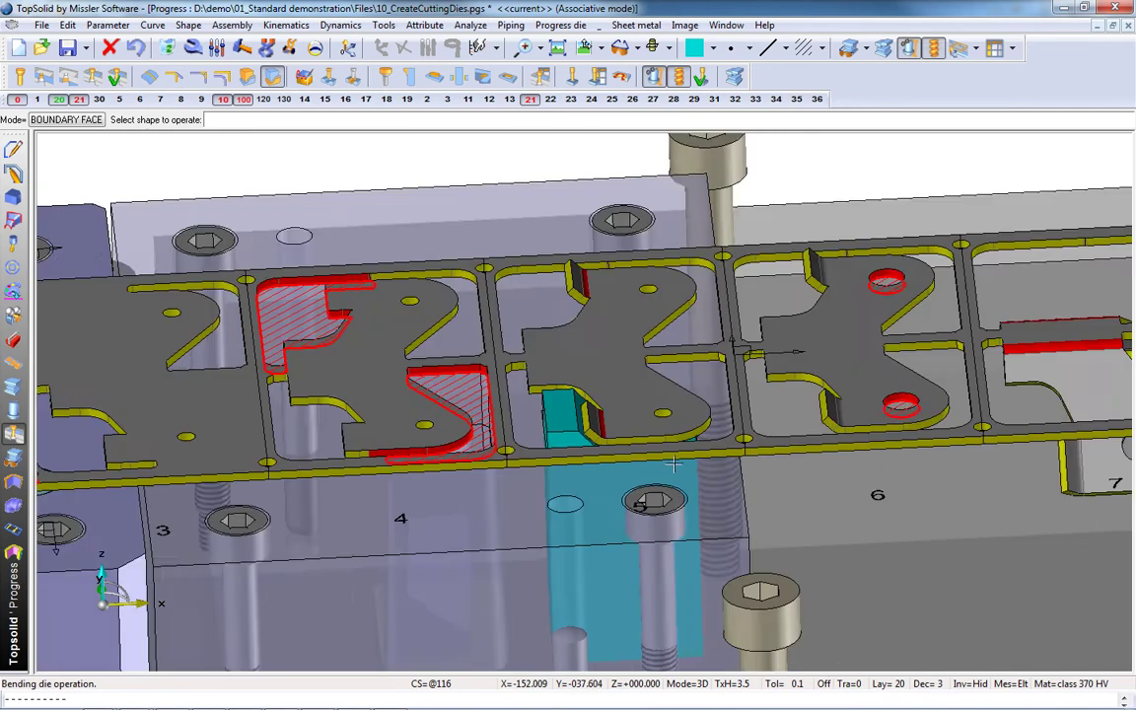
{"action": "middle_click_drag", "start_coordinate": [674, 463], "coordinate": [877, 552]}
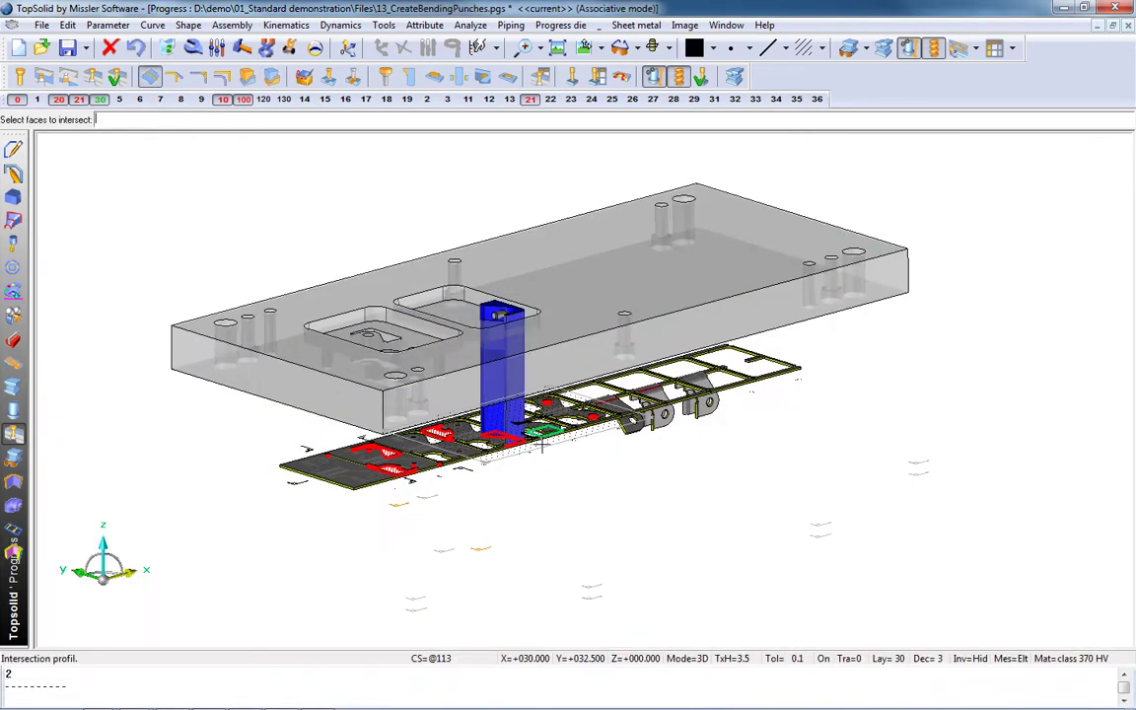
- Build an intersection profile across the flat tab and bent flange faces at the tab edge, no completion curve
{"action": "scroll", "coordinate": [528, 442], "scroll_direction": "up", "scroll_amount": 5}
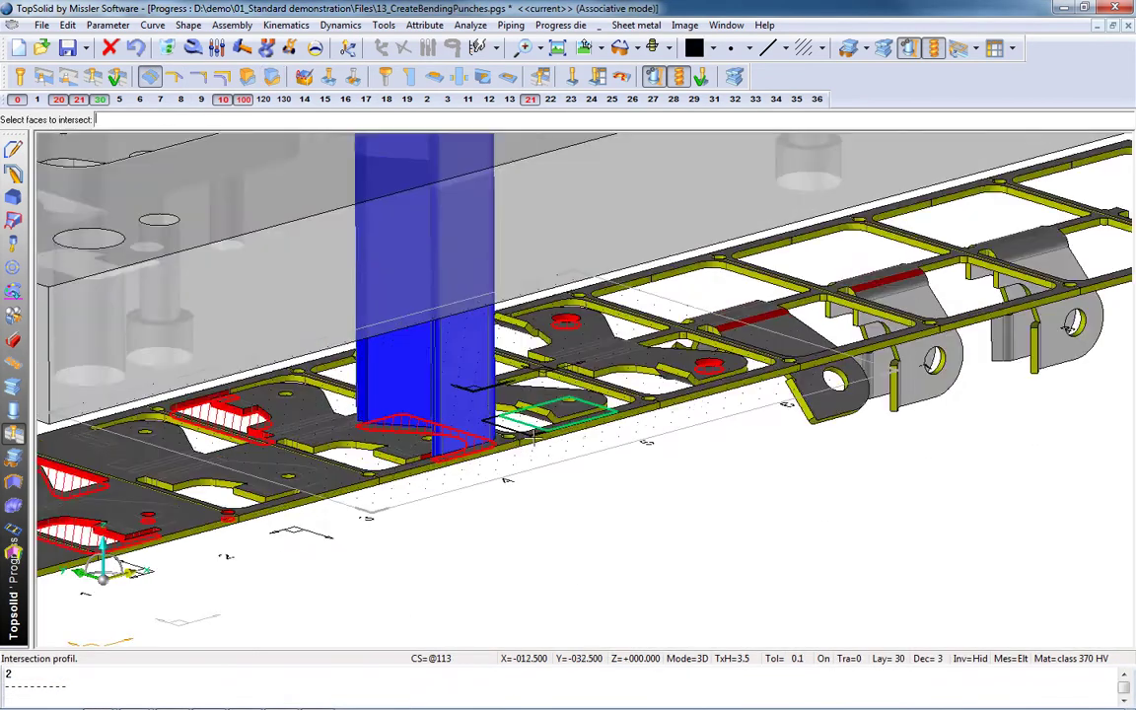
{"action": "scroll", "coordinate": [534, 434], "scroll_direction": "up", "scroll_amount": 3}
{"action": "middle_click_drag", "start_coordinate": [666, 465], "coordinate": [470, 355]}
{"action": "scroll", "coordinate": [473, 366], "scroll_direction": "up", "scroll_amount": 4}
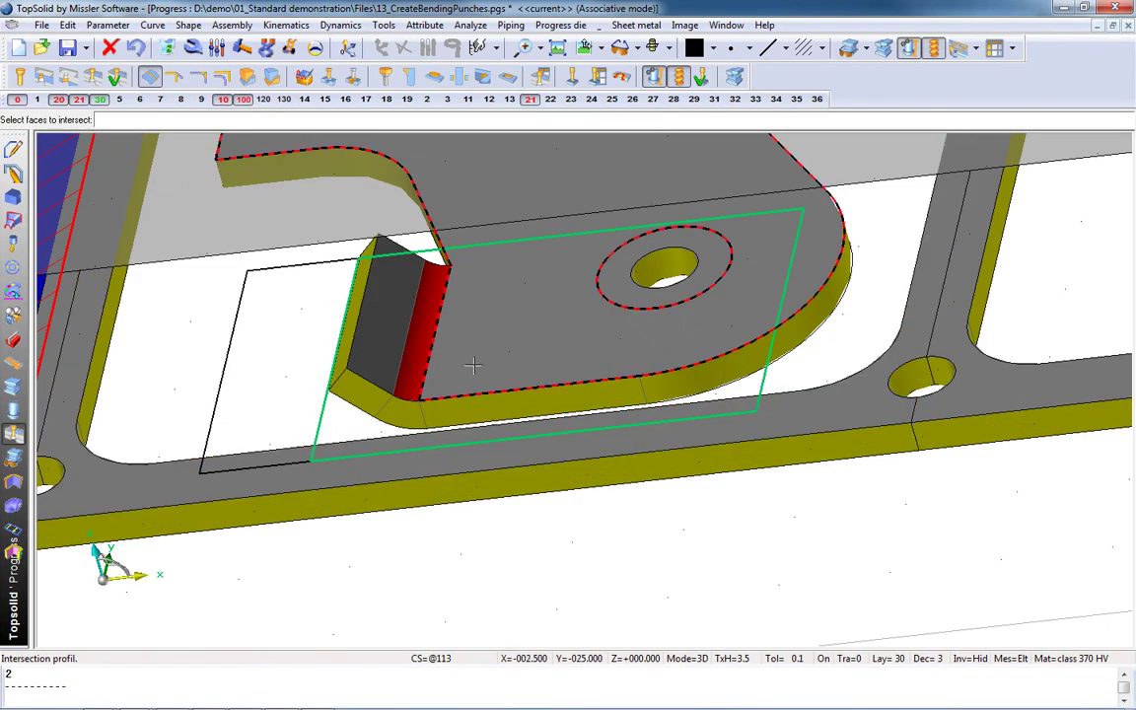
{"action": "left_click", "coordinate": [473, 366]}
{"action": "left_click", "coordinate": [388, 337]}
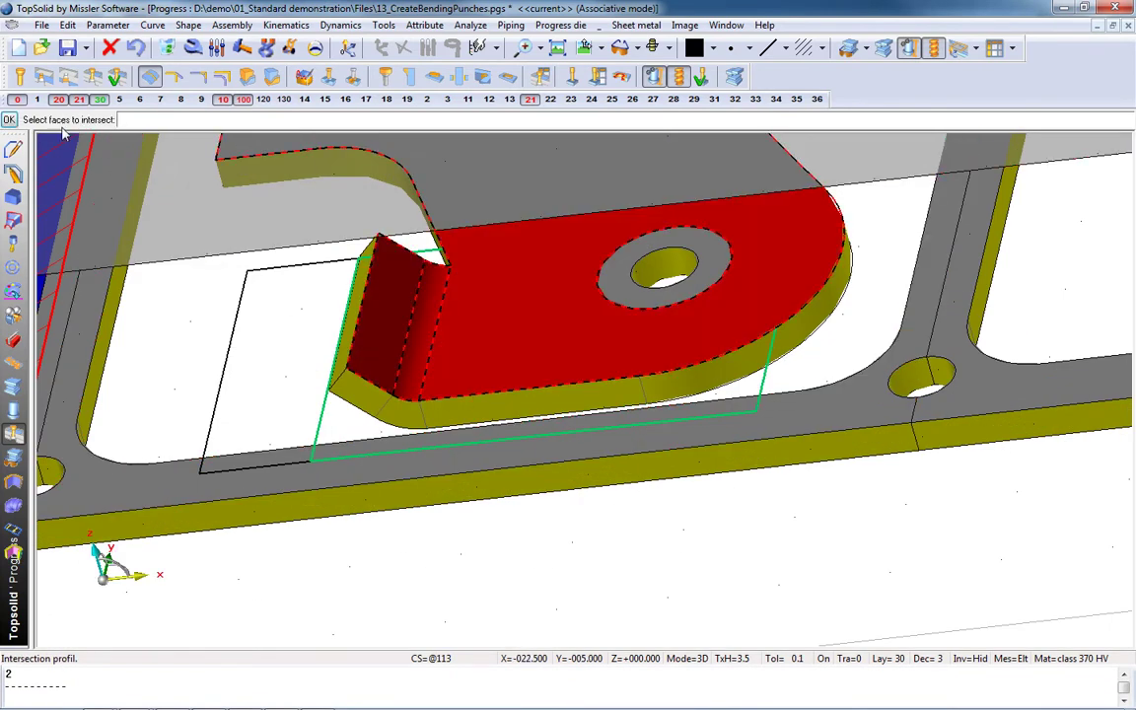
{"action": "left_click", "coordinate": [8, 120]}
{"action": "left_click", "coordinate": [91, 120]}
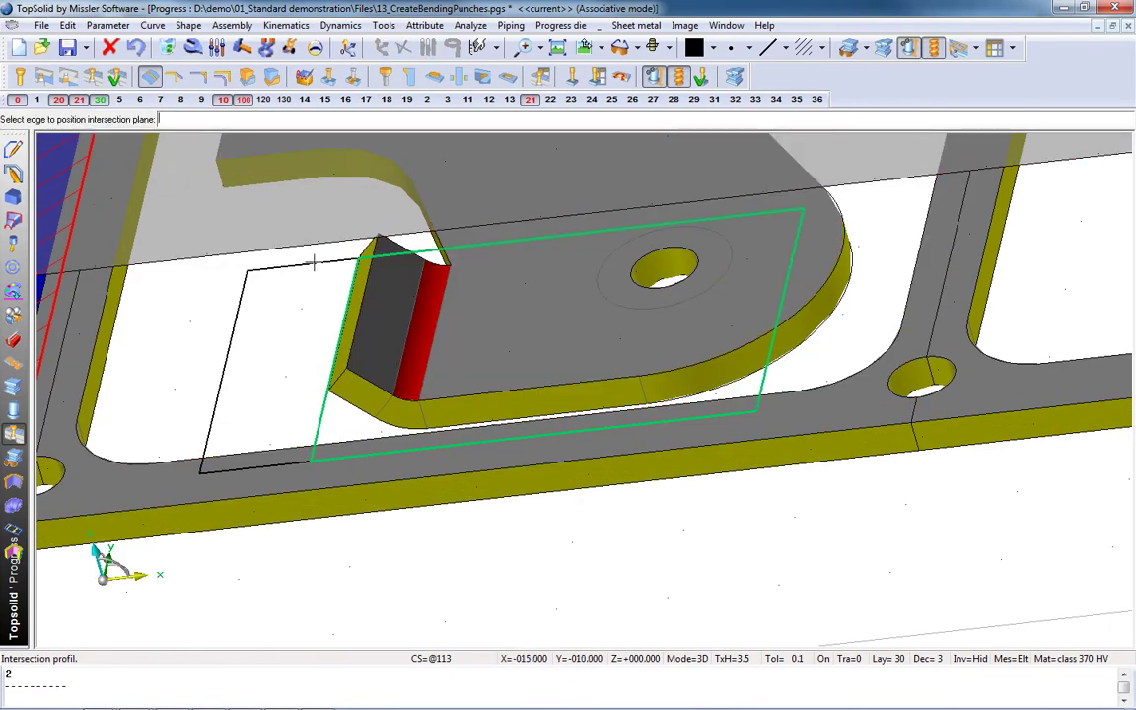
{"action": "left_click", "coordinate": [431, 340]}
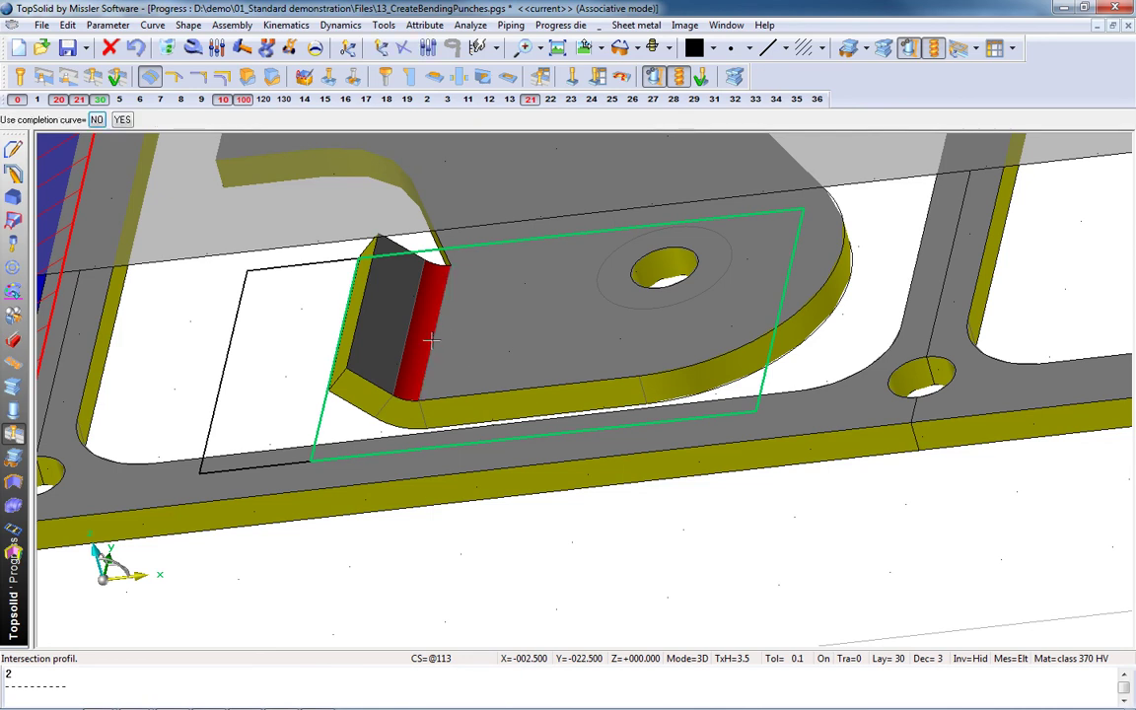
{"action": "left_click", "coordinate": [99, 119]}
- Overbend the new profile's arc segment by an additional 5°
{"action": "left_click", "coordinate": [196, 77]}
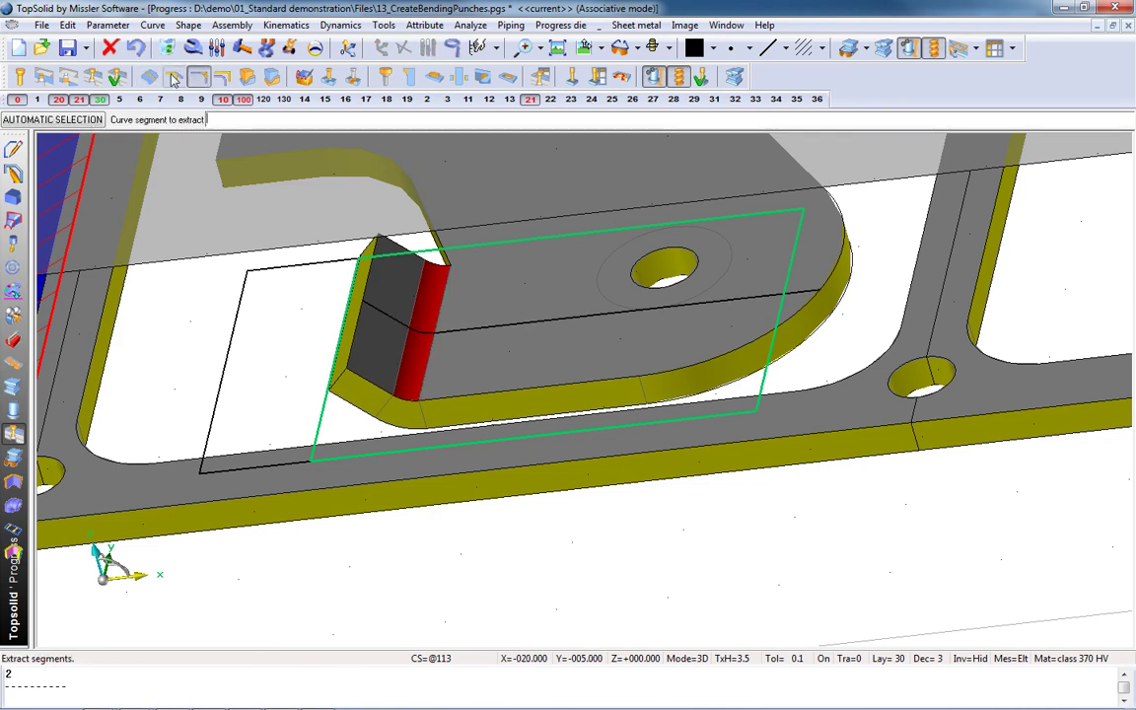
{"action": "left_click", "coordinate": [174, 78]}
{"action": "left_click", "coordinate": [421, 324]}
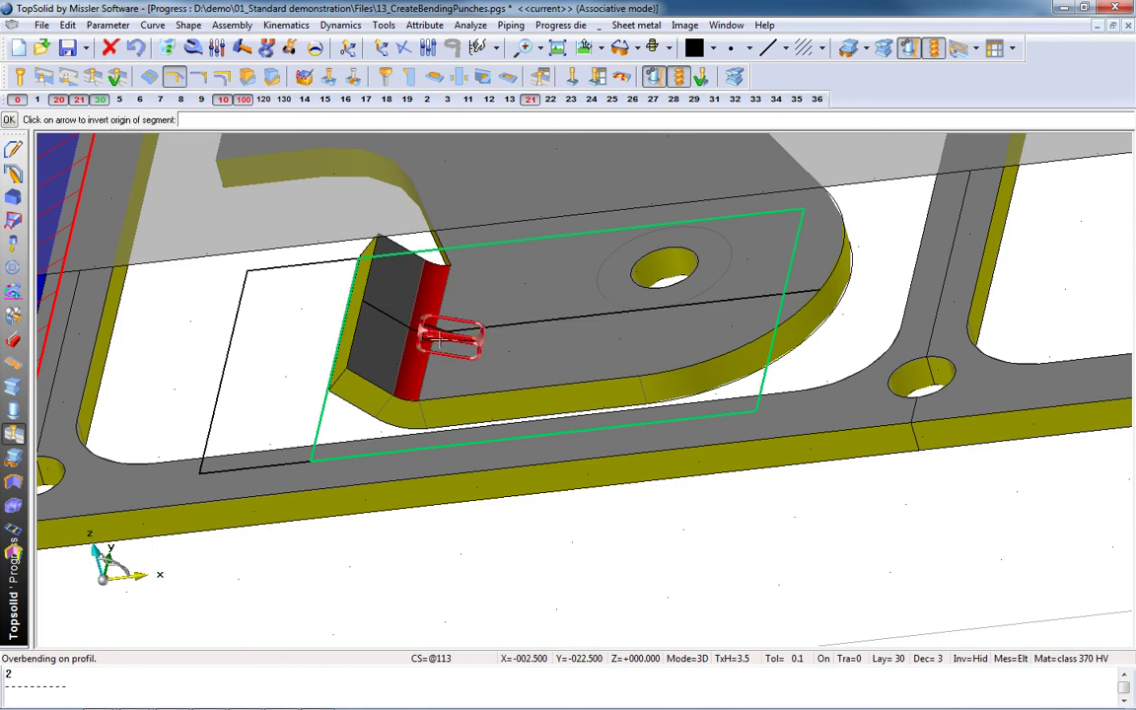
{"action": "left_click", "coordinate": [7, 119]}
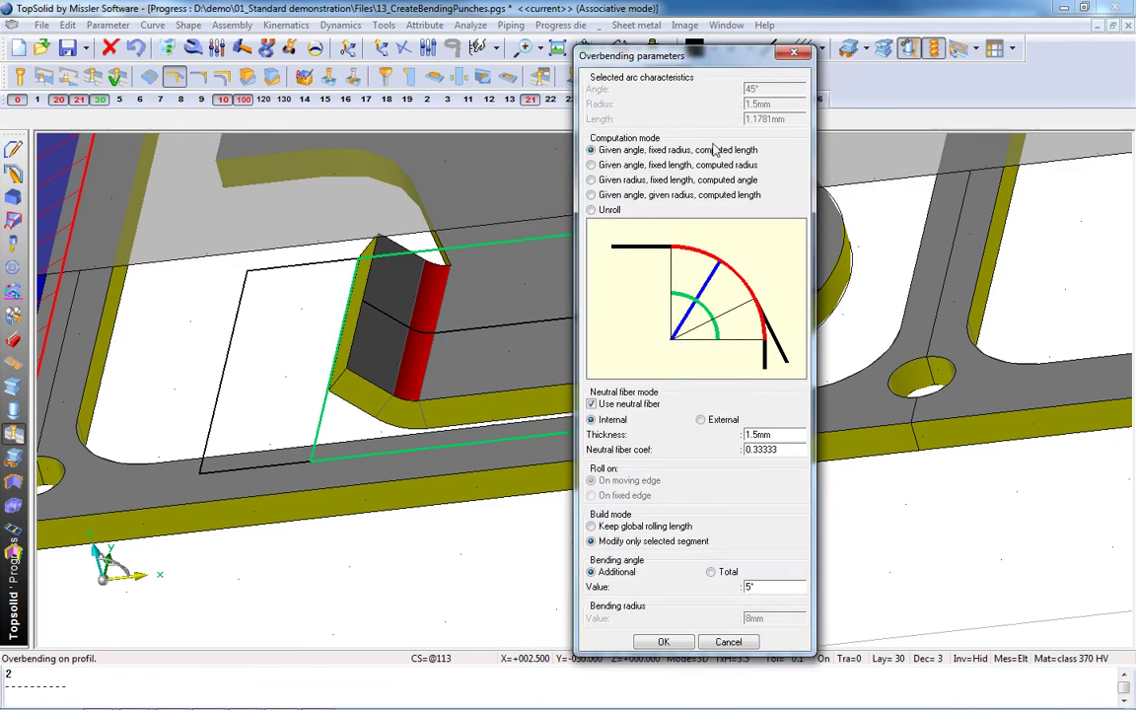
{"action": "left_click", "coordinate": [663, 642]}
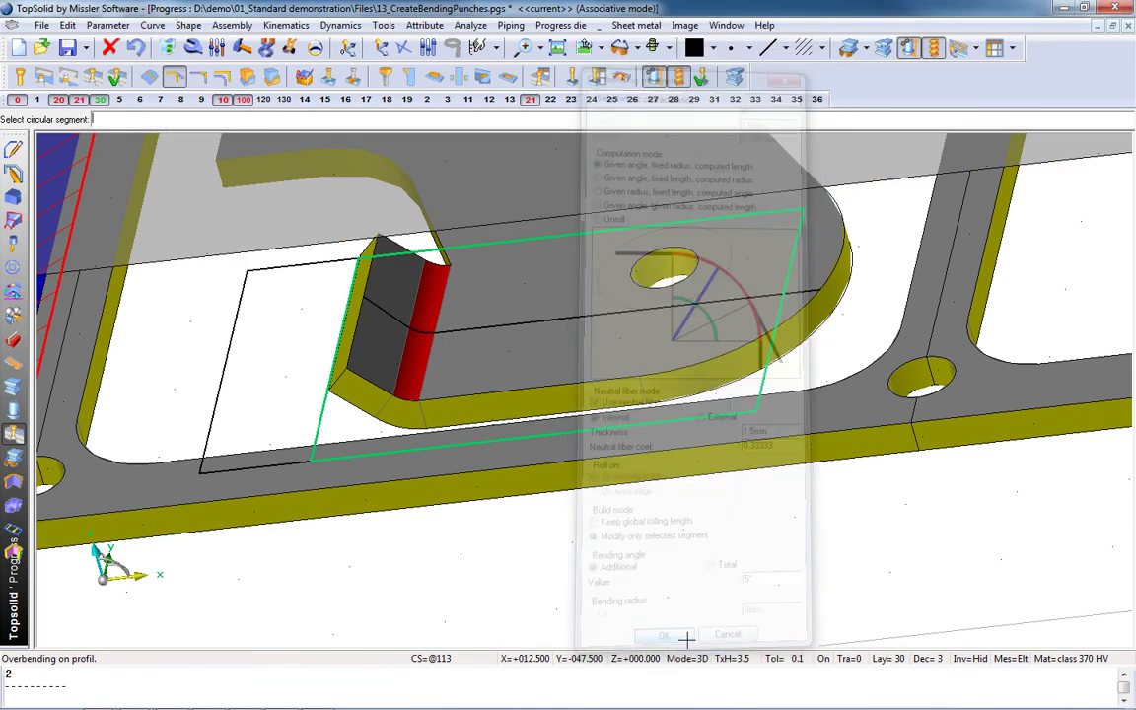
- Build a bending punch from the green contour above the strip, trimmed to one side, 1mm penetration
{"action": "left_click", "coordinate": [247, 79]}
{"action": "left_click", "coordinate": [772, 342]}
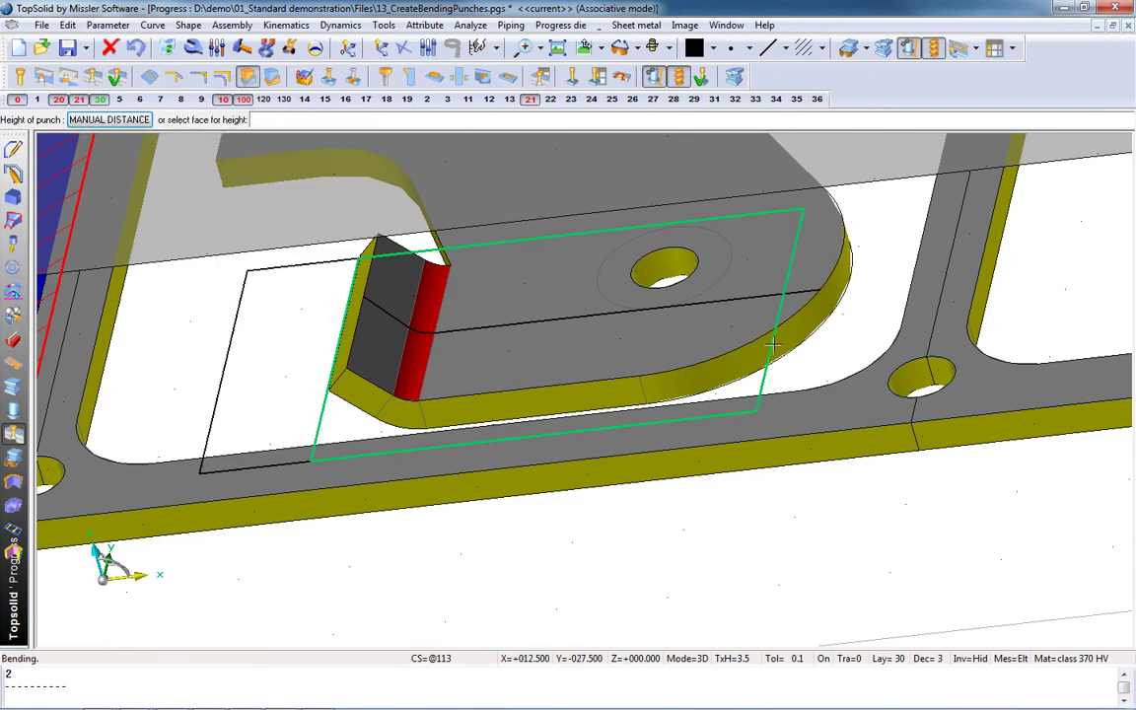
{"action": "left_click", "coordinate": [768, 363]}
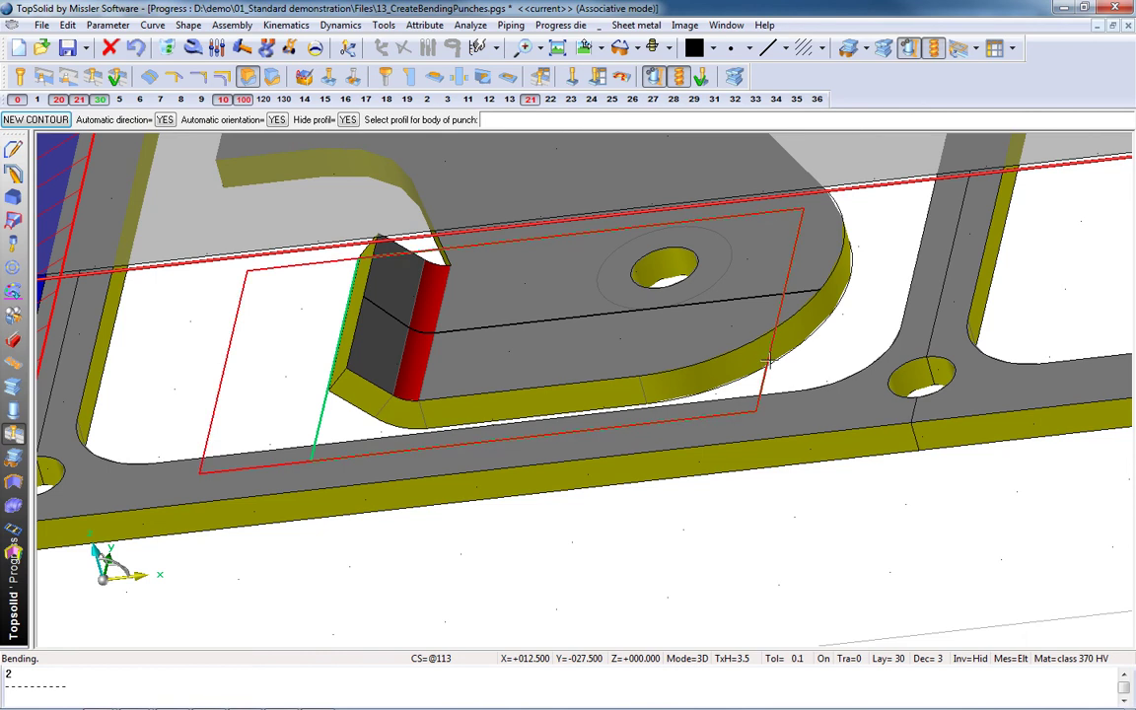
{"action": "left_click", "coordinate": [767, 363]}
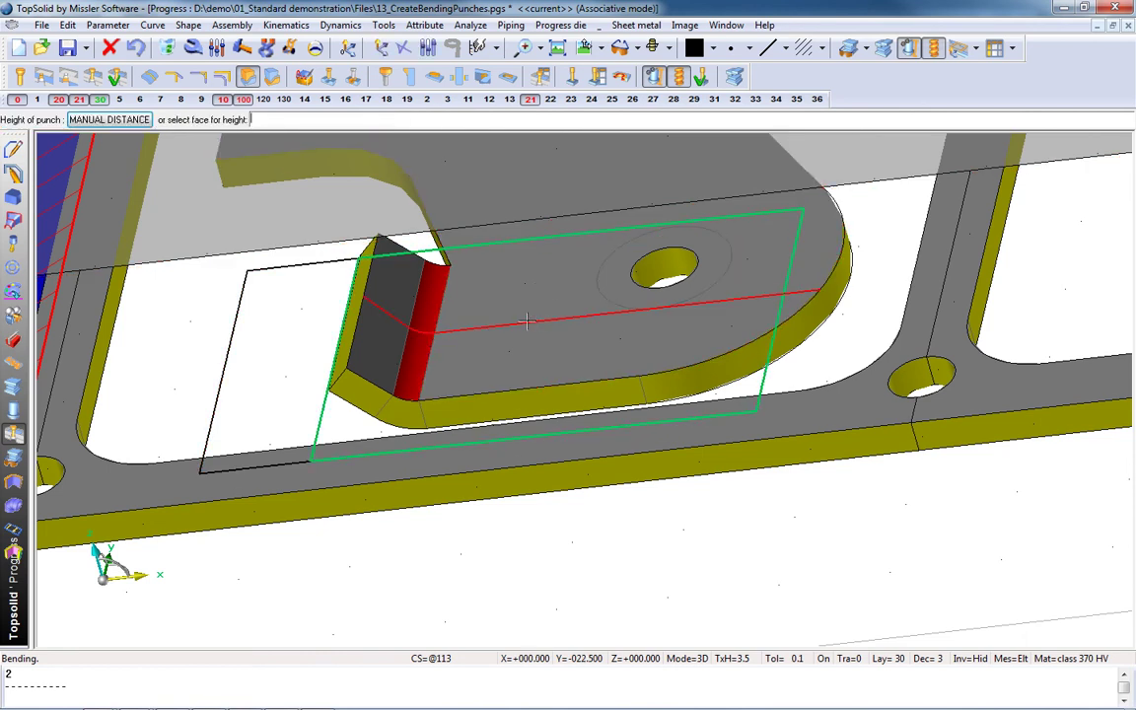
{"action": "left_click", "coordinate": [526, 322]}
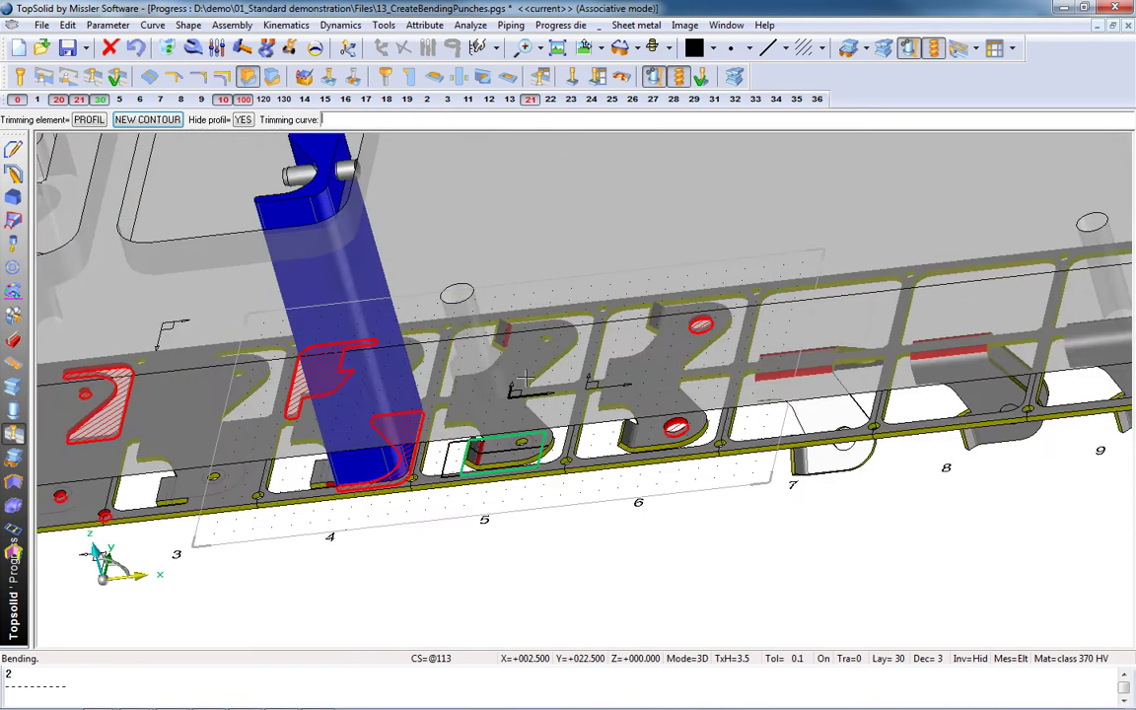
{"action": "scroll", "coordinate": [528, 379], "scroll_direction": "up", "scroll_amount": 5}
{"action": "left_click", "coordinate": [429, 436]}
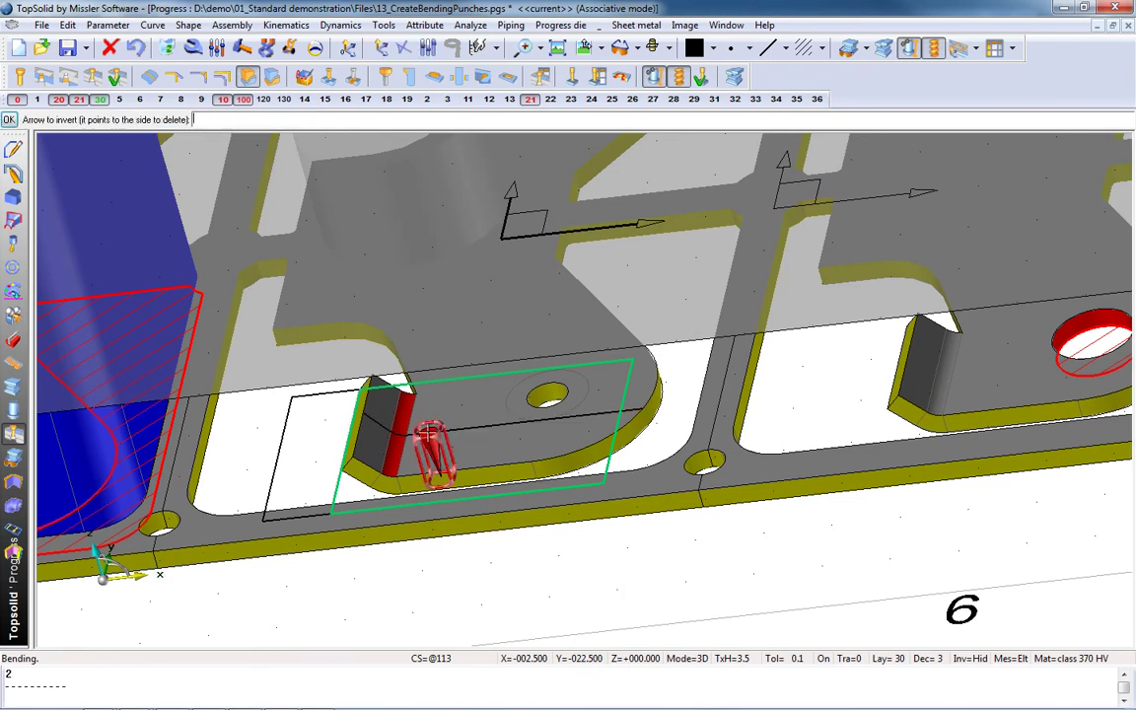
{"action": "left_click", "coordinate": [8, 119]}
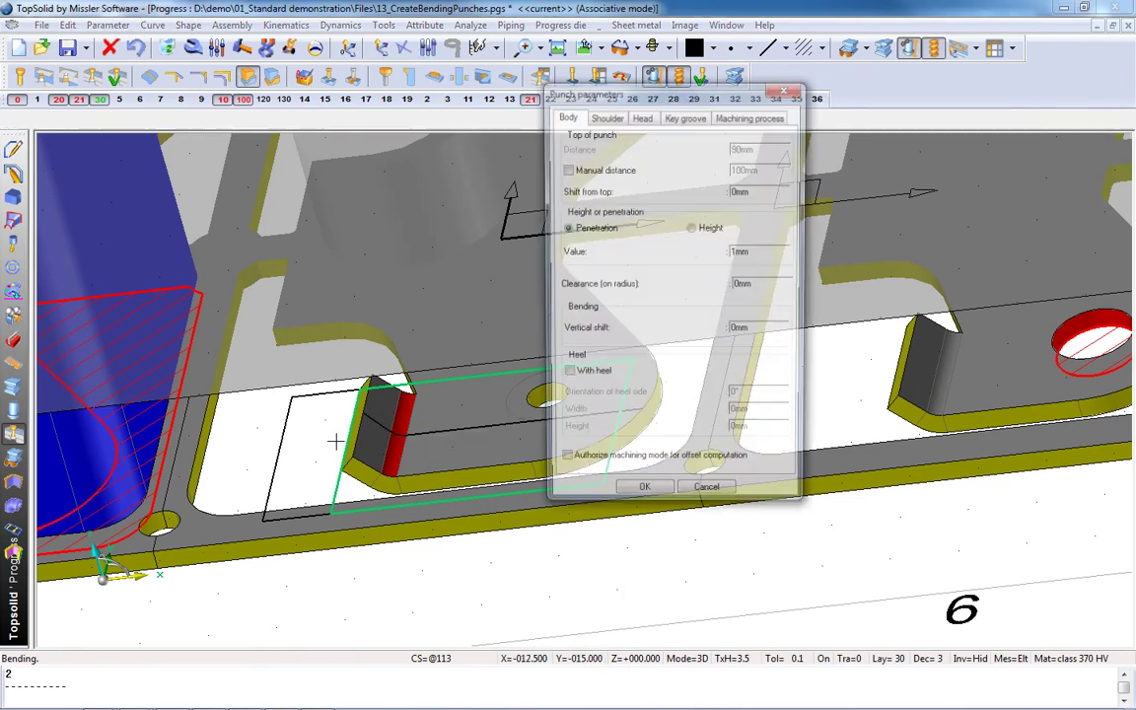
{"action": "left_click", "coordinate": [642, 500]}
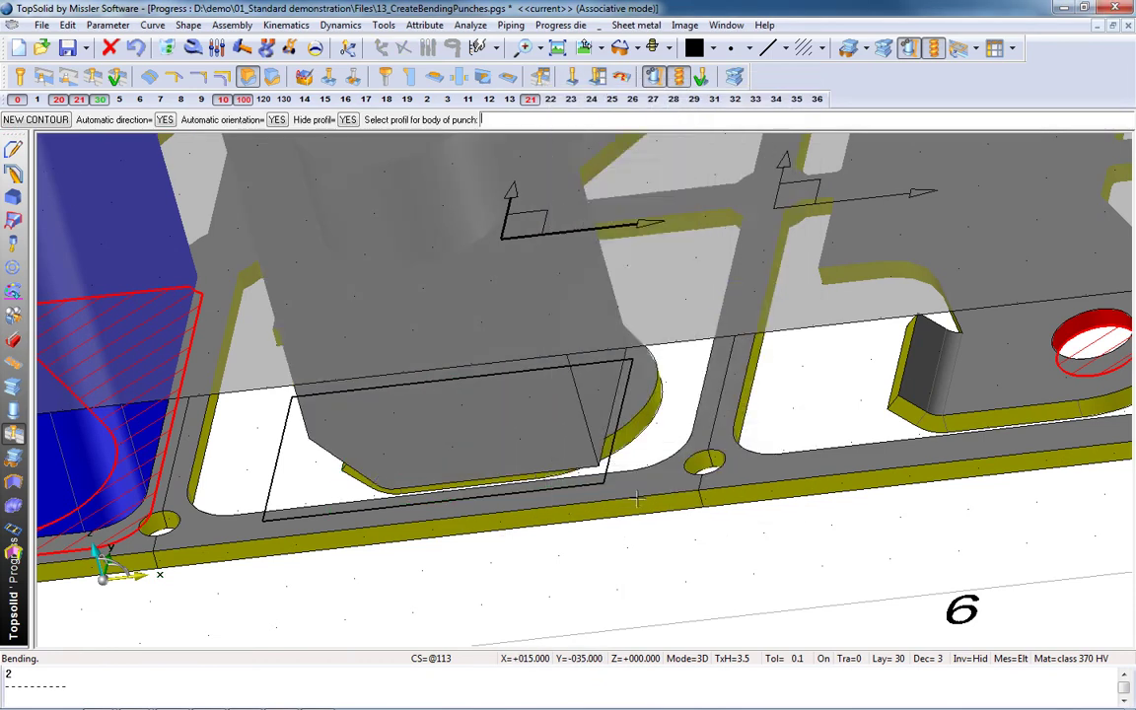